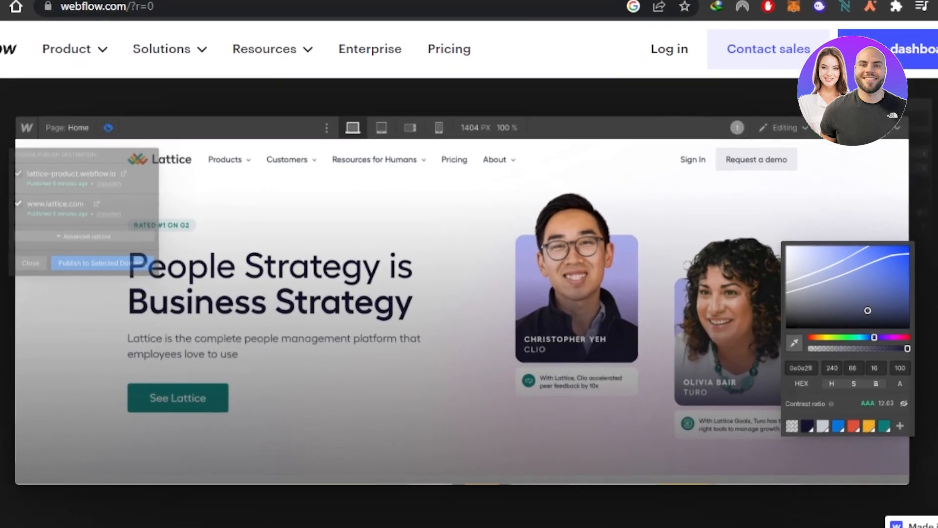
Look over the Webflow homepage, including its example sites, client logos and feature sections
scroll(425, 457, "down", 15)
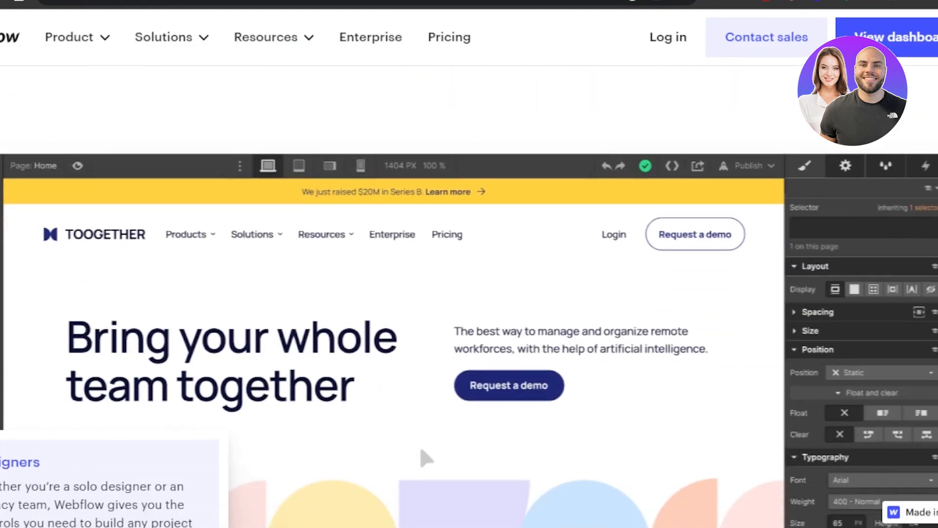
scroll(427, 457, "down", 20)
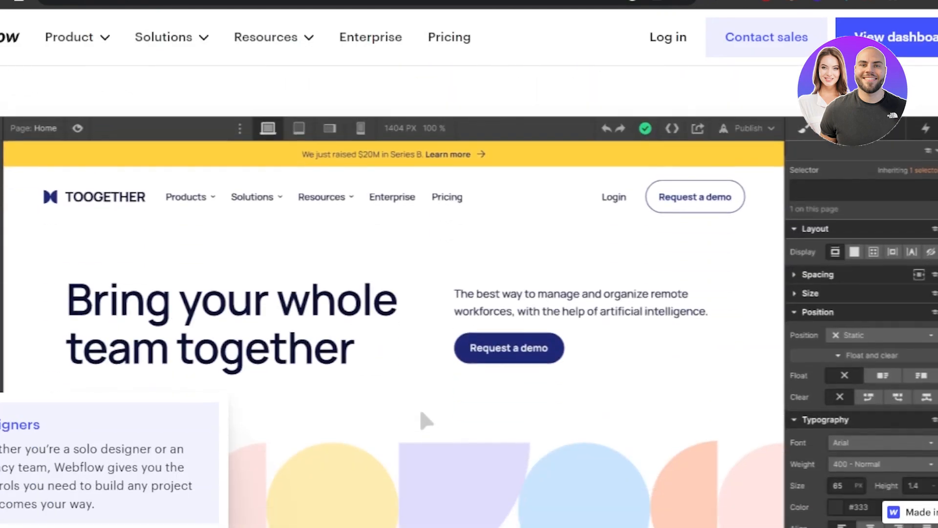
scroll(427, 457, "down", 20)
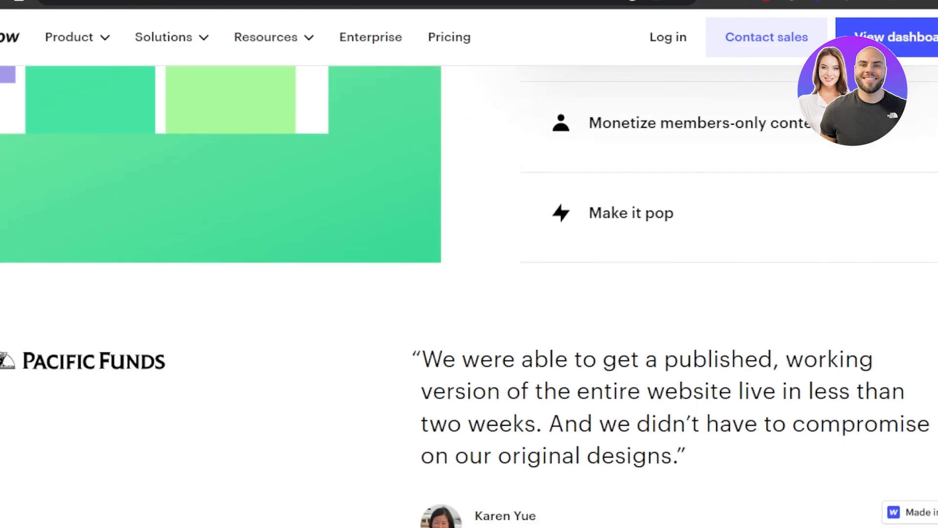
scroll(427, 457, "down", 15)
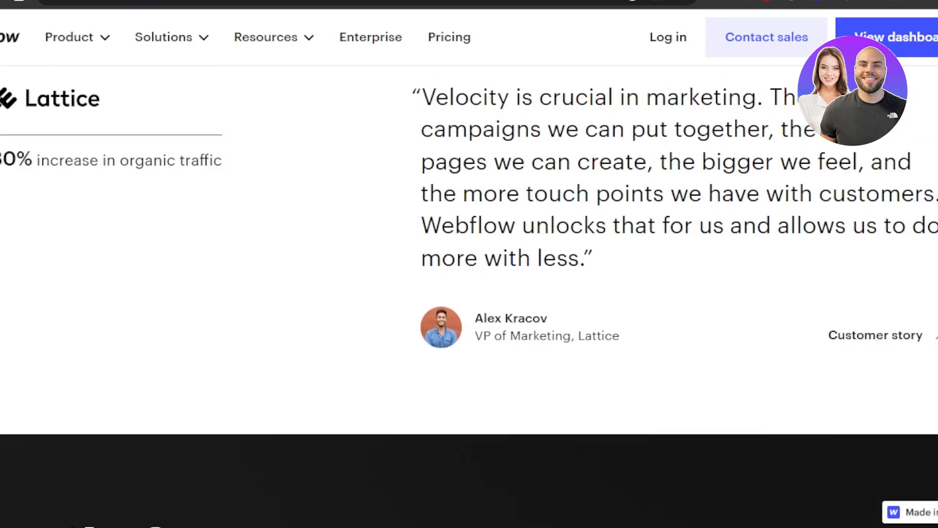
scroll(469, 297, "up", 20)
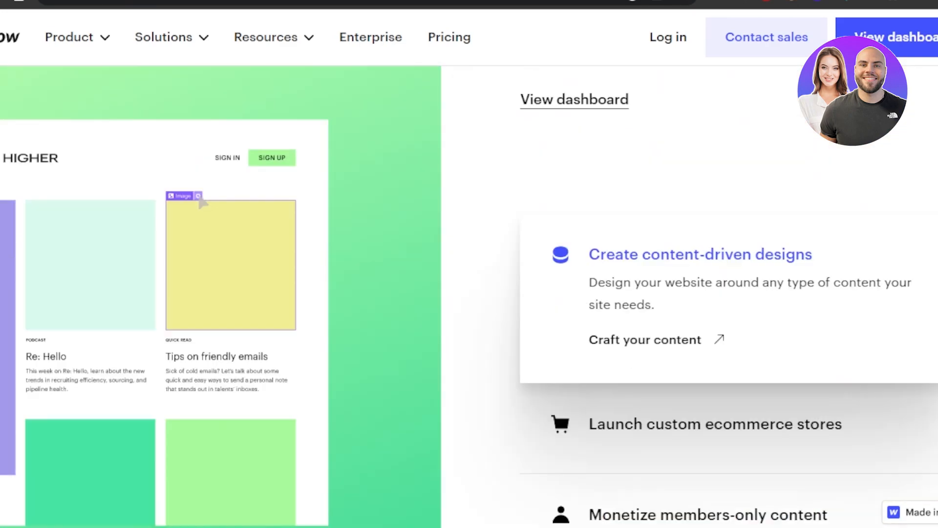
scroll(469, 297, "up", 10)
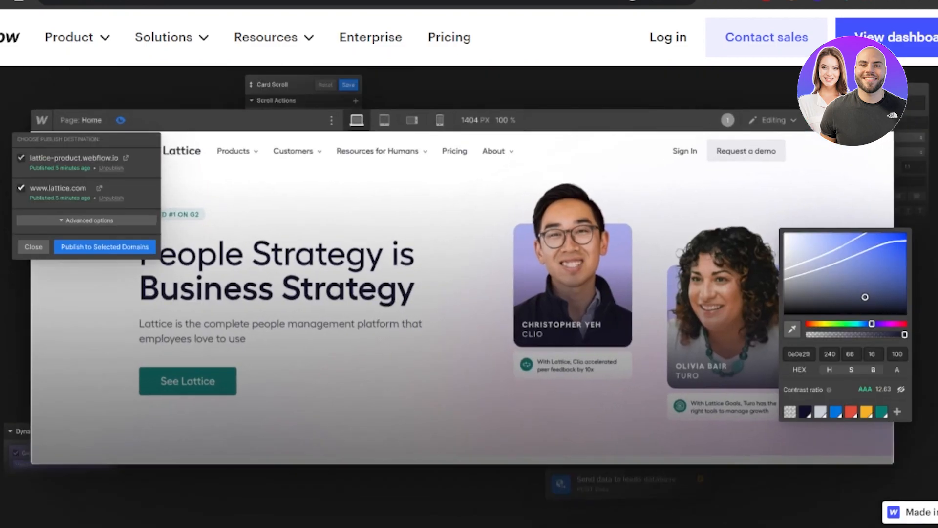
scroll(469, 297, "down", 7)
scroll(469, 297, "down", 3)
scroll(469, 296, "up", 10)
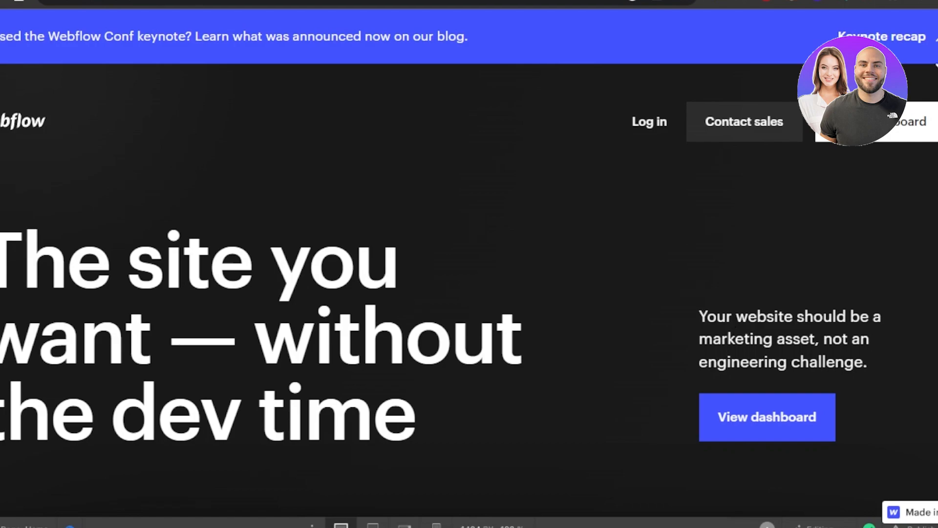
scroll(469, 293, "down", 6)
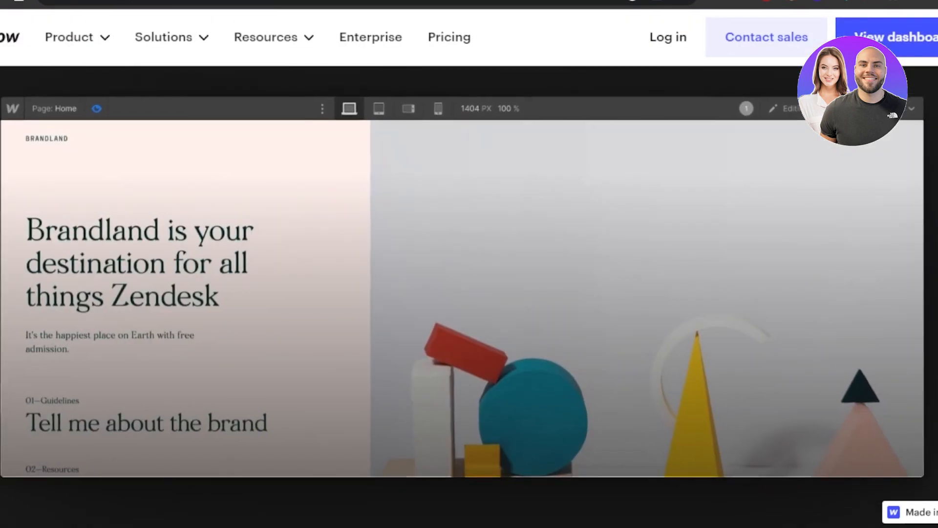
scroll(469, 294, "down", 3)
scroll(470, 293, "up", 10)
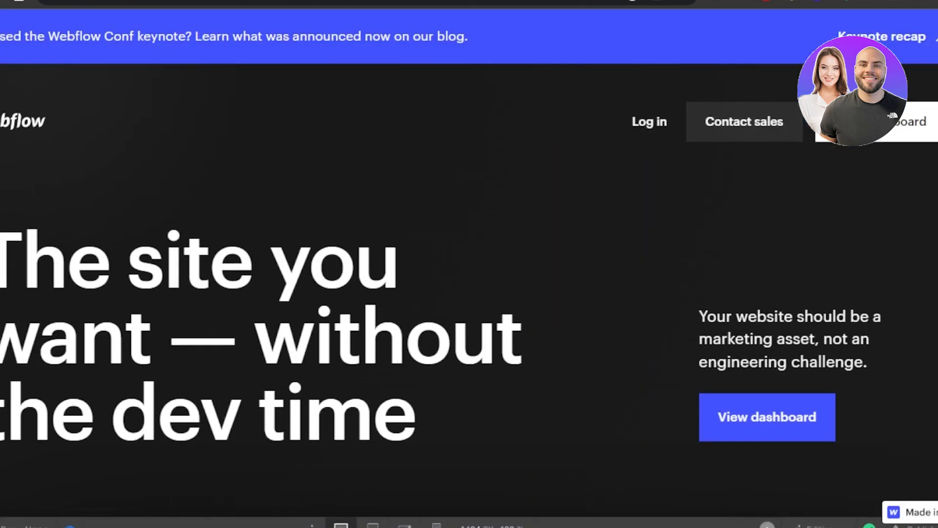
Open the Webflow dashboard and start creating a new site from the workspace
left_click(893, 116)
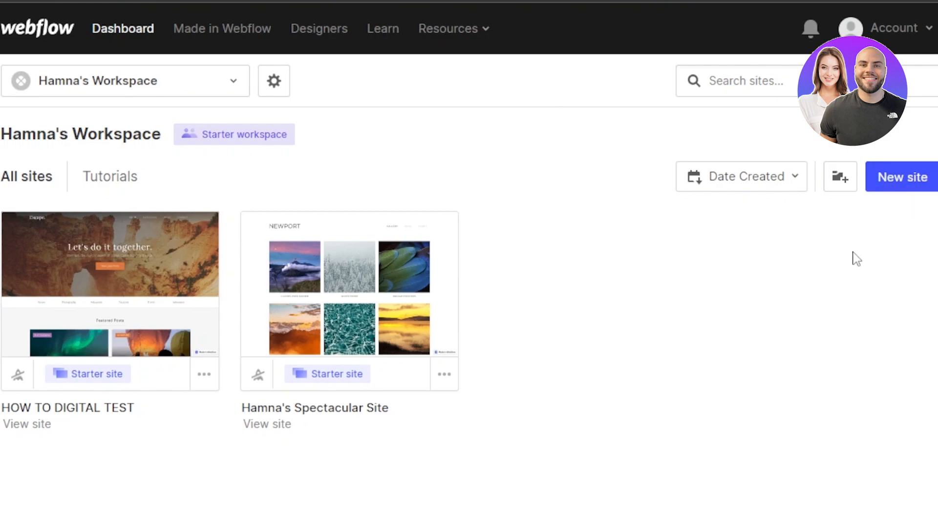
scroll(469, 264, "down", 2)
scroll(469, 264, "up", 2)
left_click(915, 179)
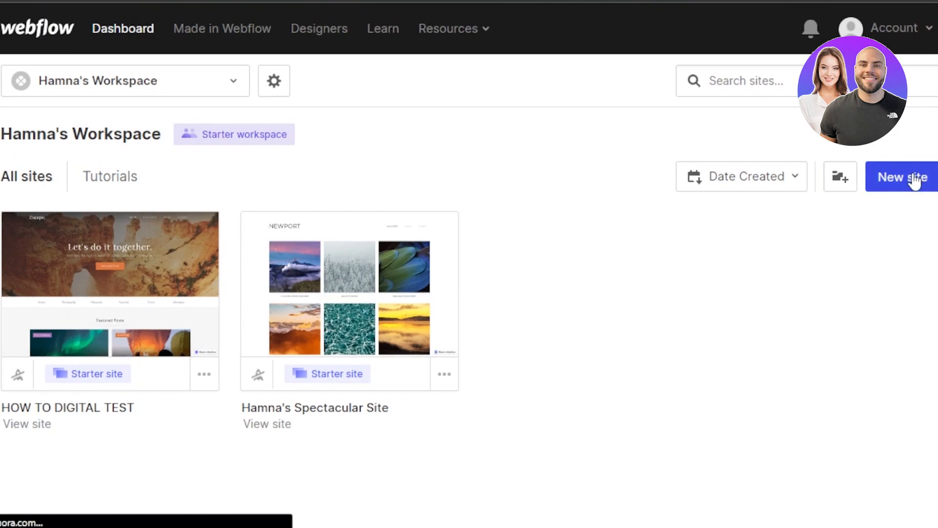
Browse the site presets and the new, free and ecommerce templates, checking which ones are free or paid
scroll(470, 264, "down", 5)
scroll(470, 292, "up", 3)
scroll(469, 291, "down", 3)
scroll(469, 292, "down", 8)
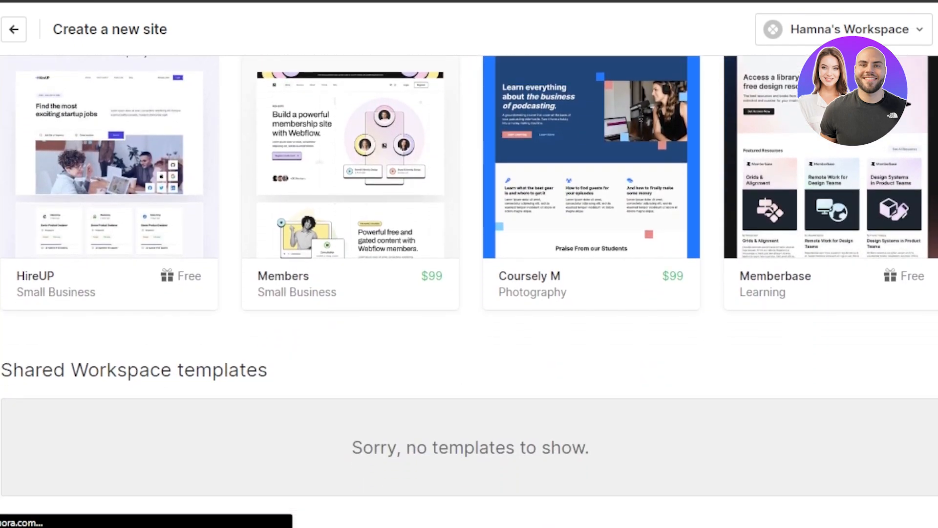
scroll(469, 291, "up", 10)
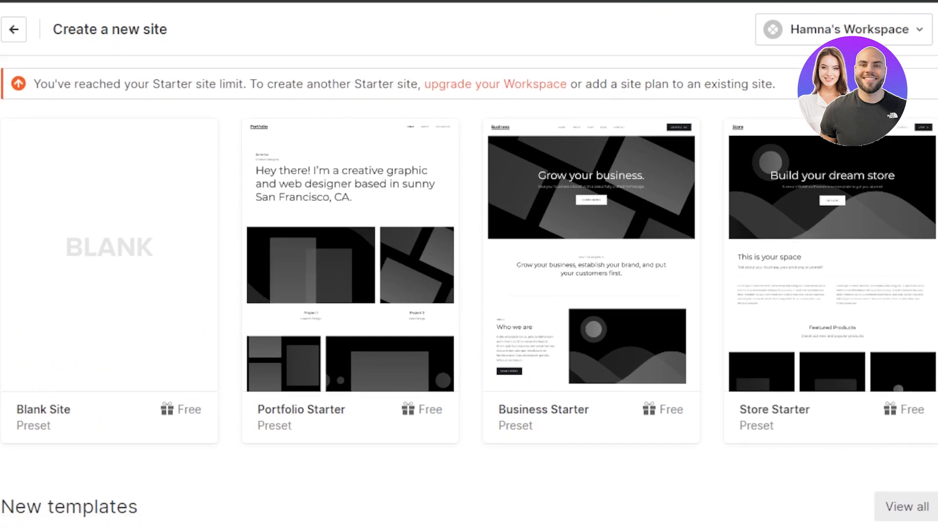
scroll(469, 292, "down", 5)
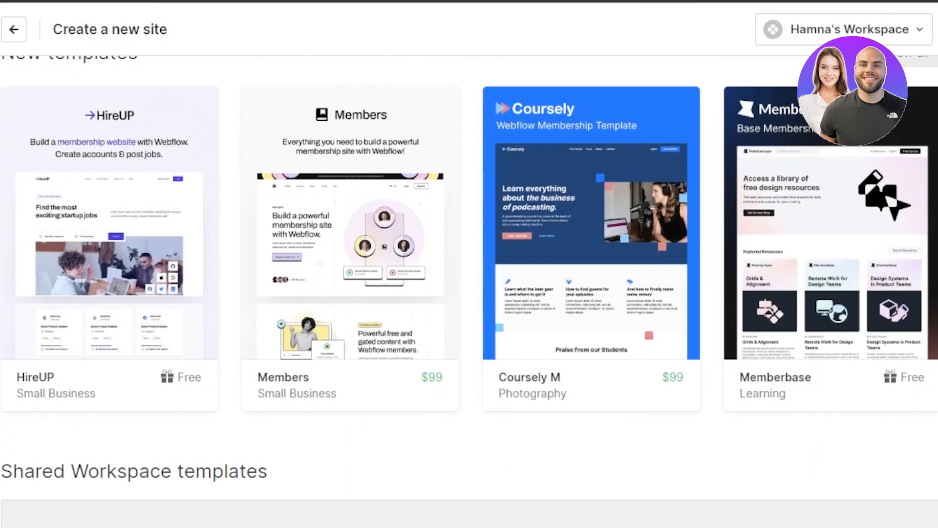
scroll(469, 291, "down", 10)
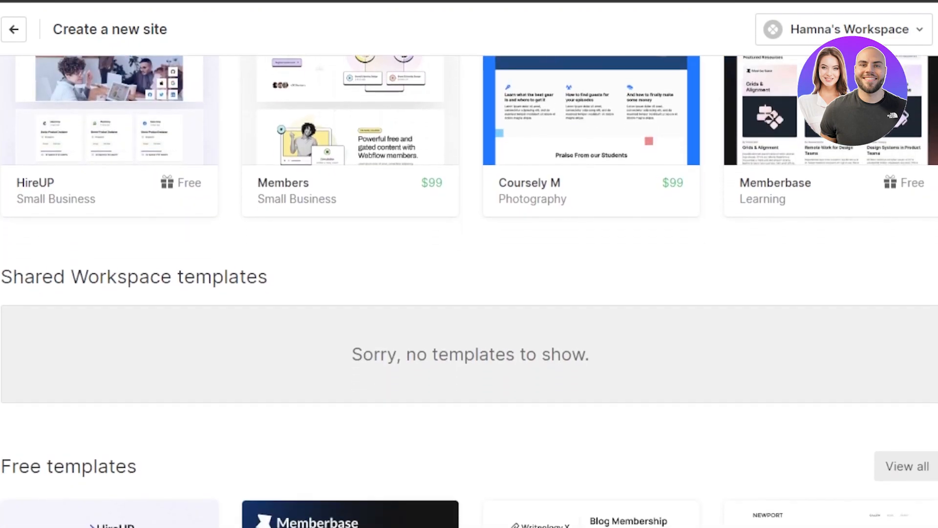
scroll(469, 291, "down", 10)
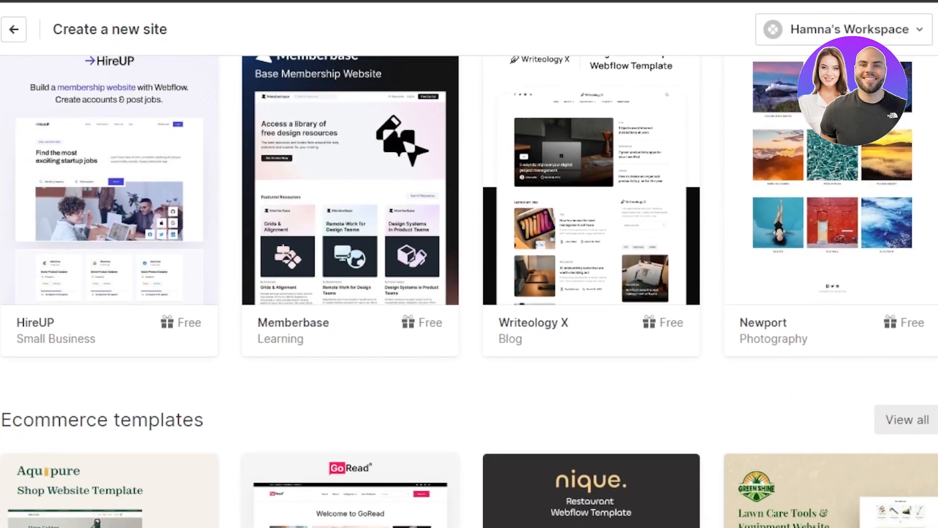
scroll(469, 291, "down", 3)
scroll(470, 292, "up", 12)
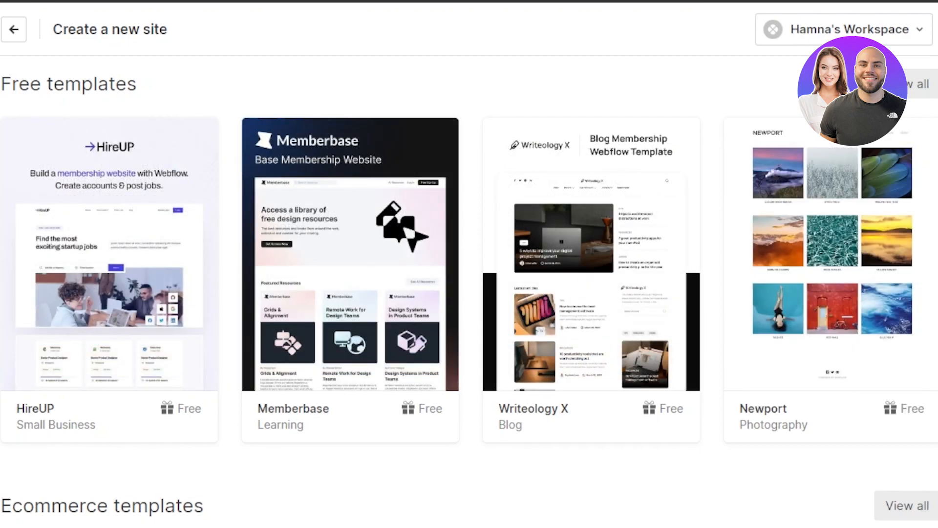
scroll(469, 293, "up", 15)
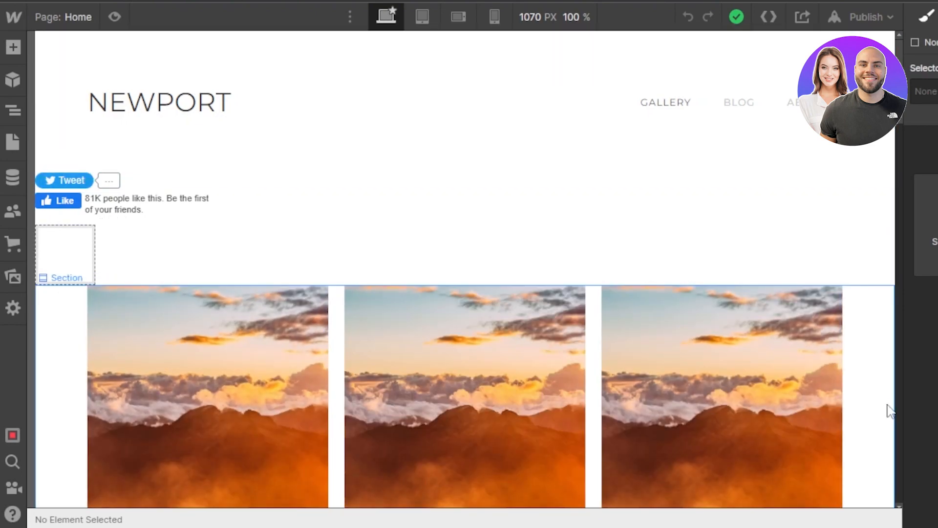
Open the site's page list, try to add a new page, and dismiss the site plan upgrade offer
left_click(16, 148)
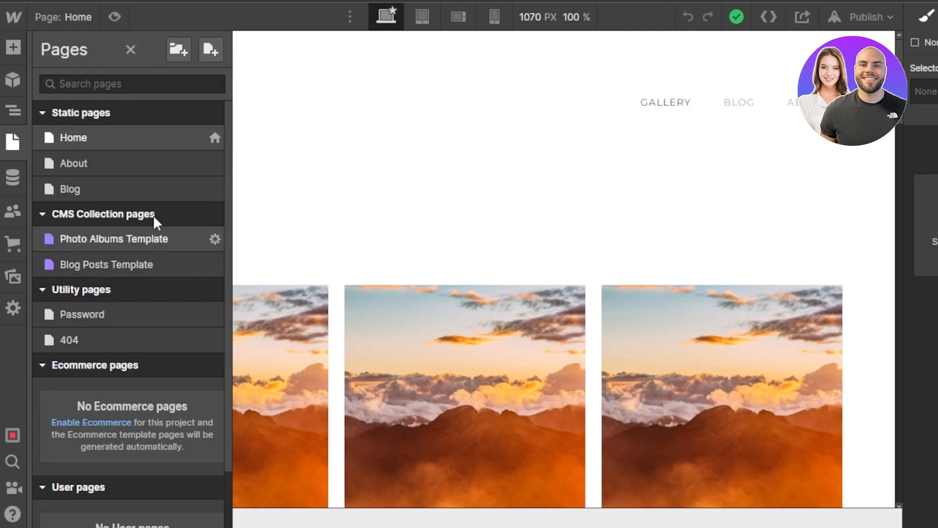
left_click(209, 52)
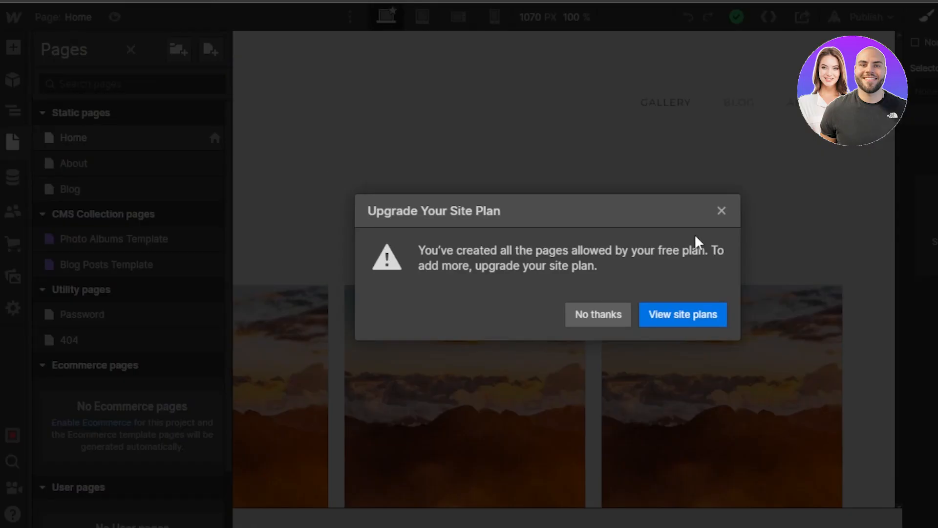
left_click(721, 211)
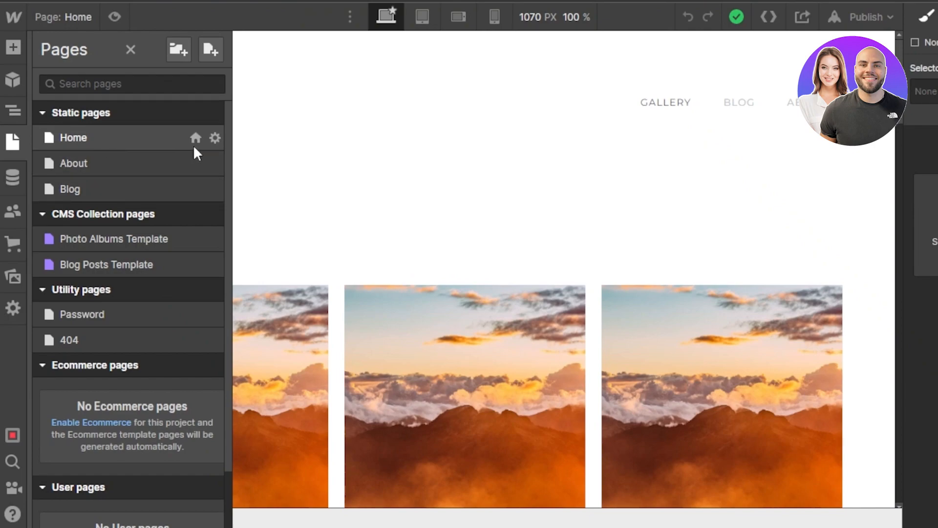
Open the About page's settings and save them
left_click(215, 163)
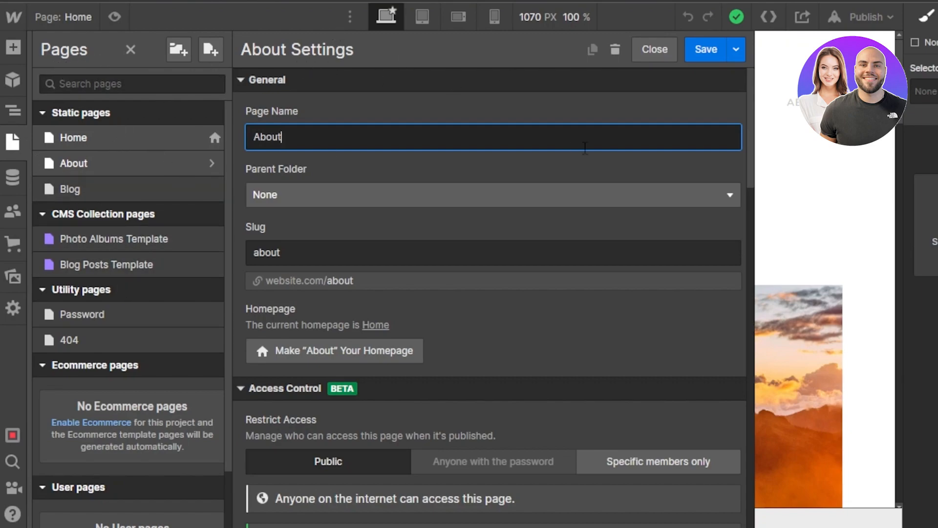
left_click(714, 49)
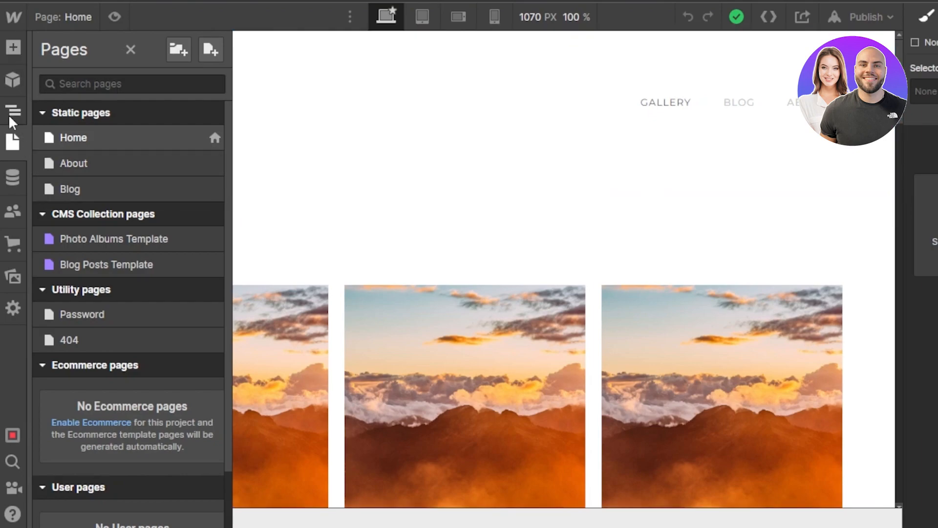
Examine the elements available to add, the reusable components, the Home page's structure and the CMS collections
left_click(13, 47)
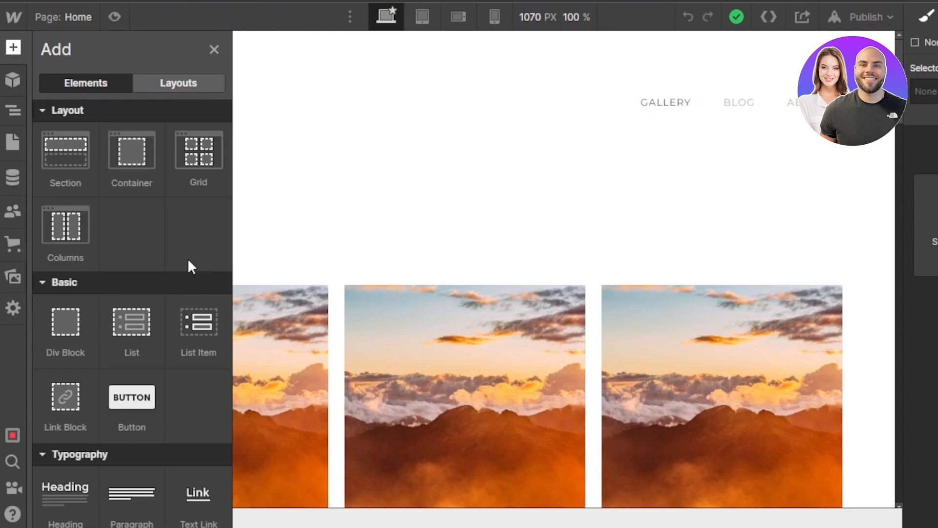
left_click_drag(229, 207, 225, 406)
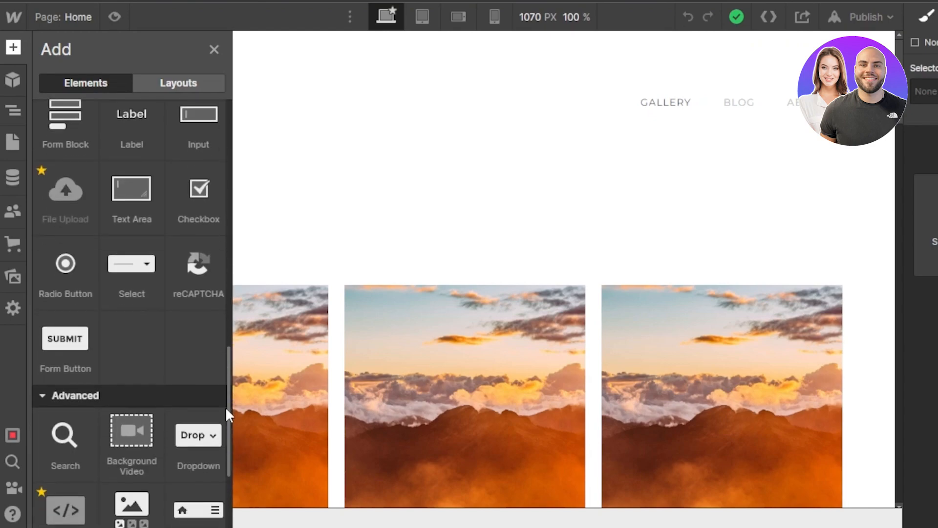
left_click(12, 84)
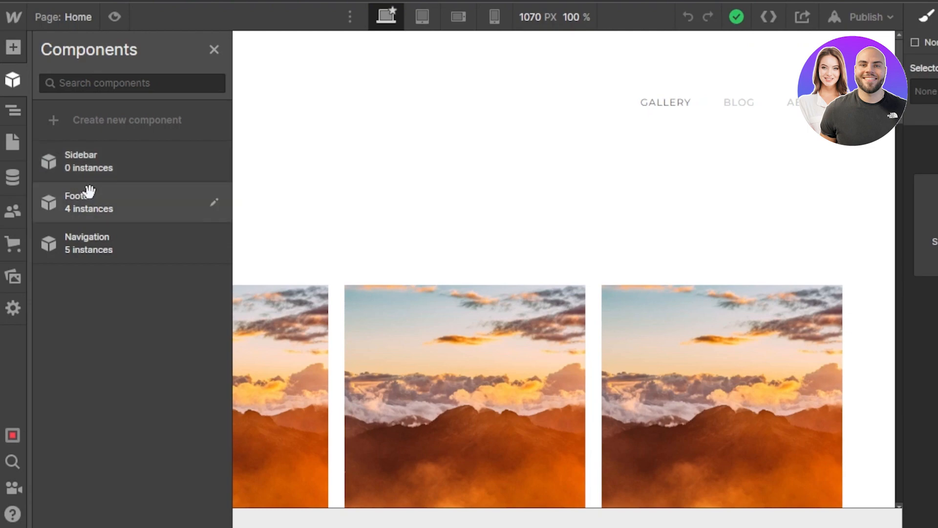
left_click(9, 111)
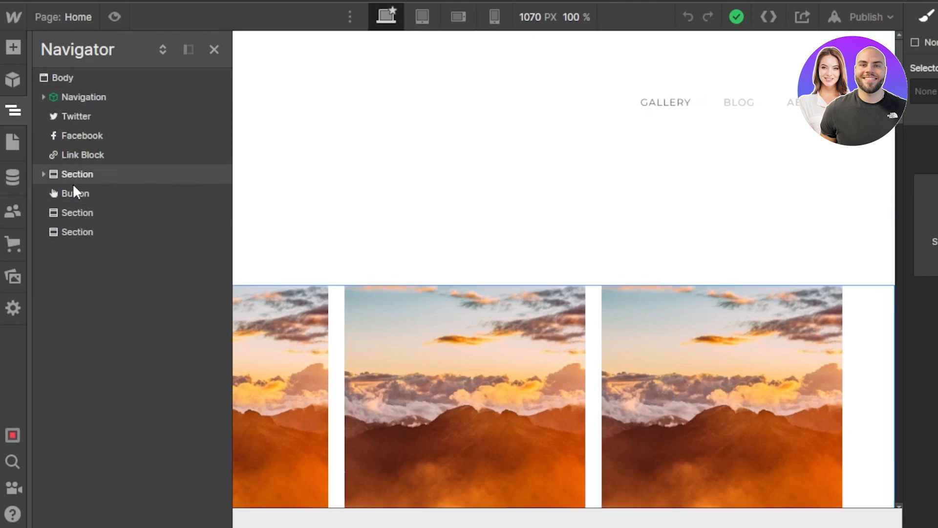
left_click(12, 177)
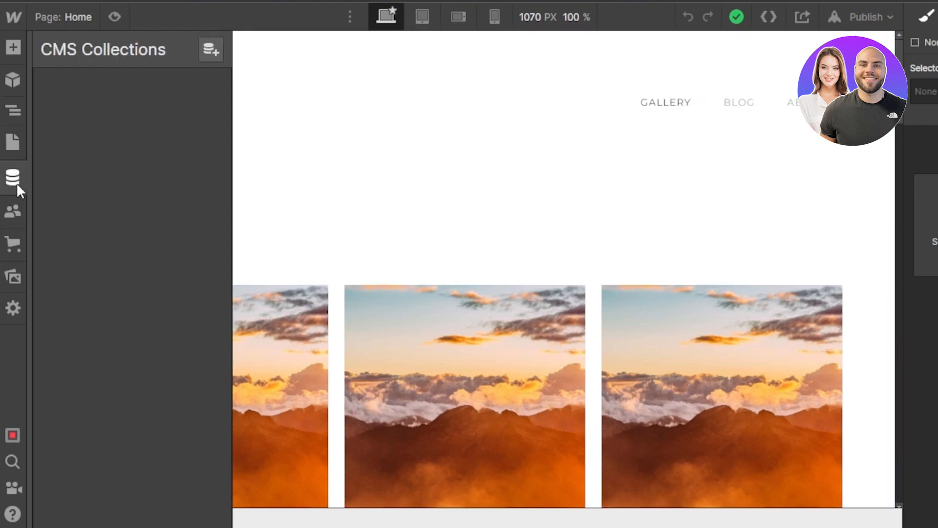
Check the Users and Ecommerce setup dialogs without enabling either, and view the site's image assets
left_click(12, 213)
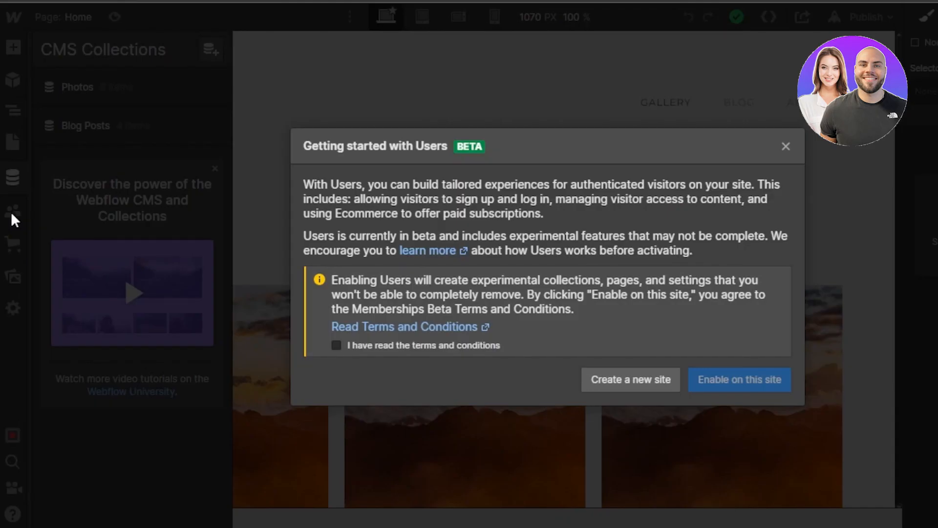
left_click(785, 145)
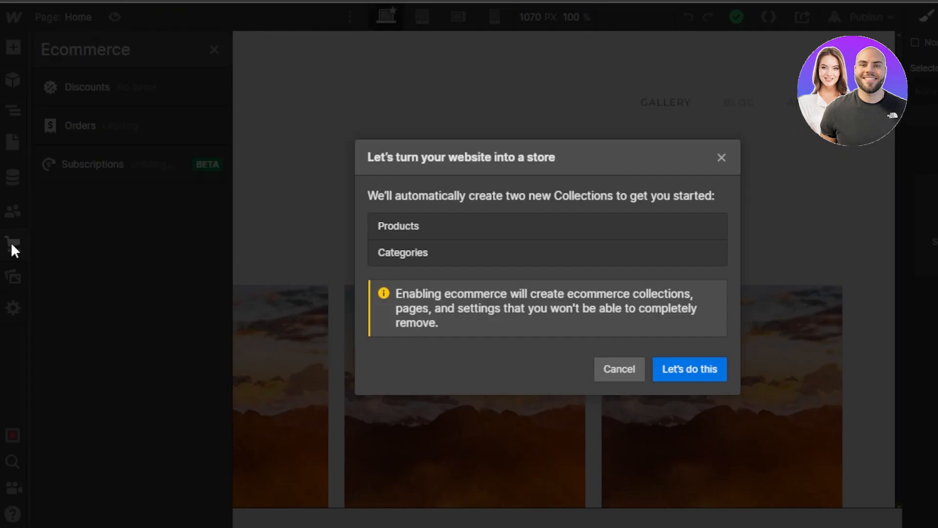
left_click(720, 156)
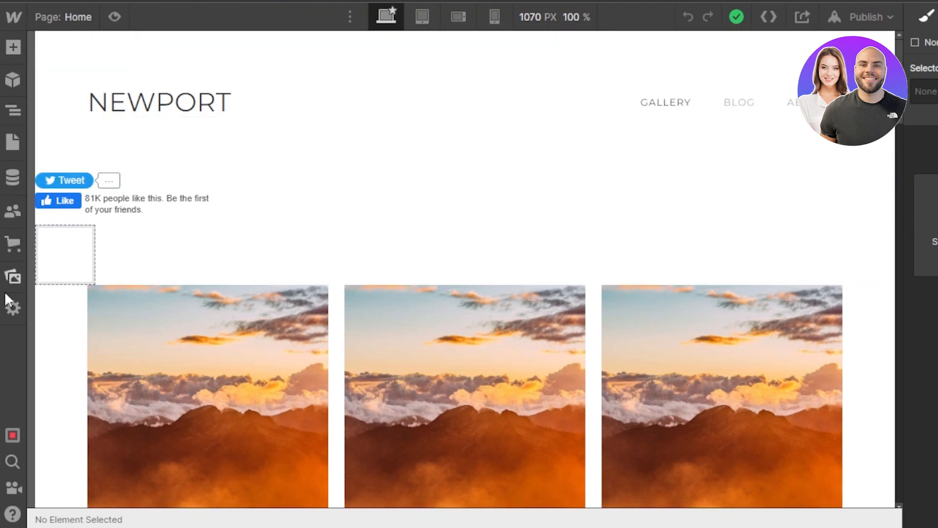
left_click(13, 277)
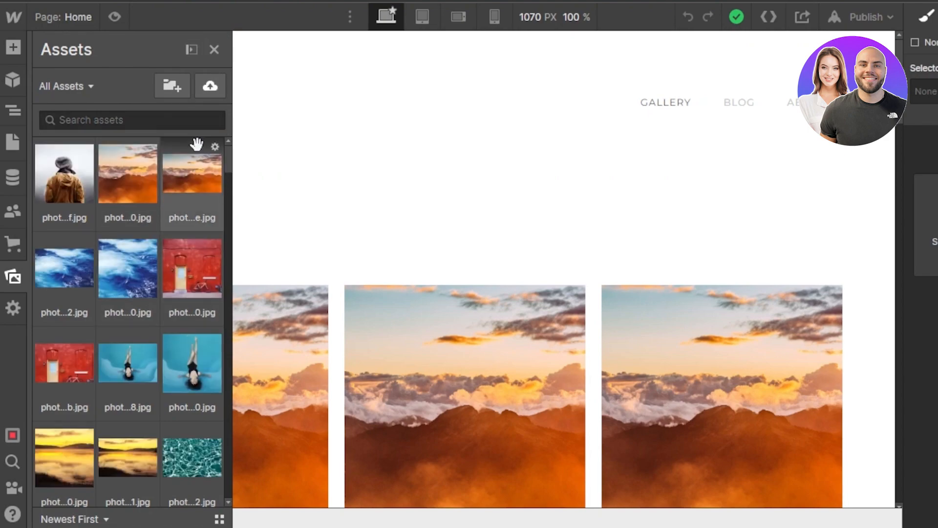
left_click(214, 48)
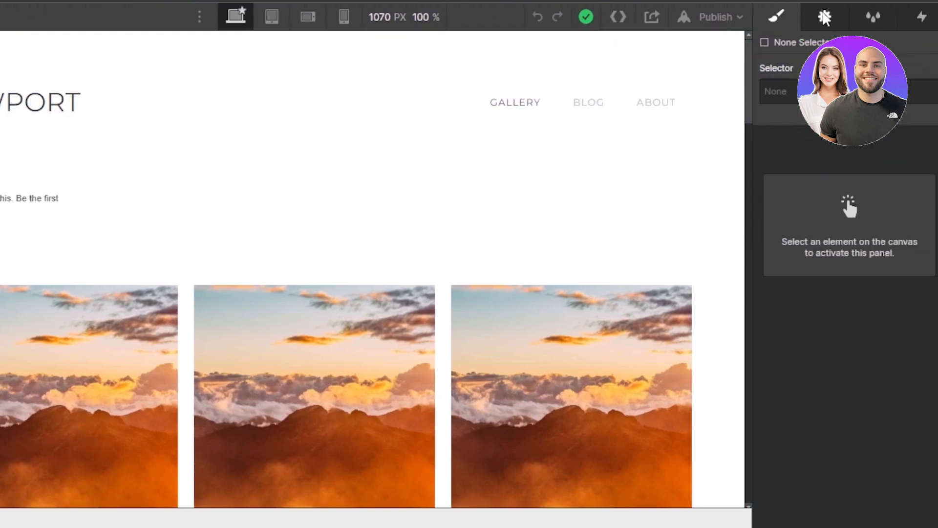
Look through the element settings and the Style Manager's list of styles, and return to the element styling options
left_click(825, 17)
left_click(875, 15)
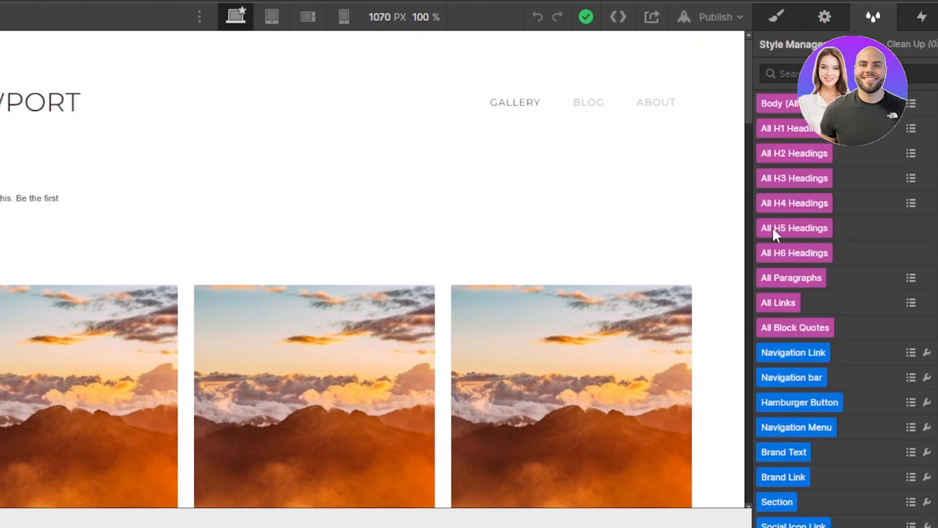
left_click(777, 17)
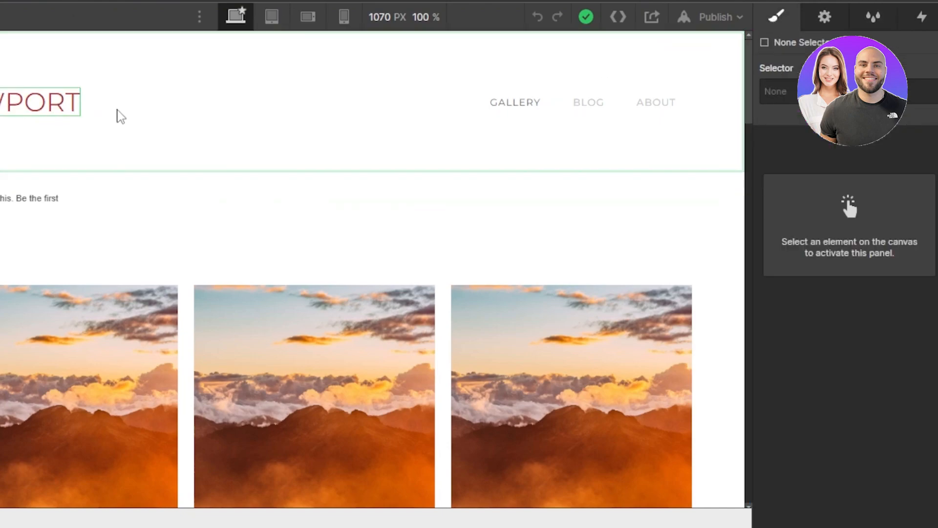
Change the NEWPORT brand heading's text to "MY NEW TEST WEBSITE"
left_click(112, 103)
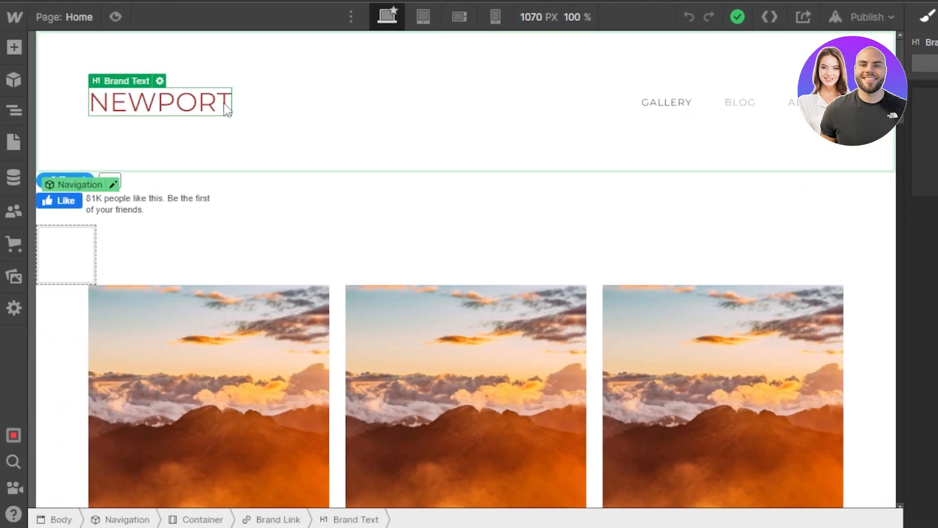
left_click(161, 82)
left_click(176, 195)
type("MY NEW TEST WEBSITE")
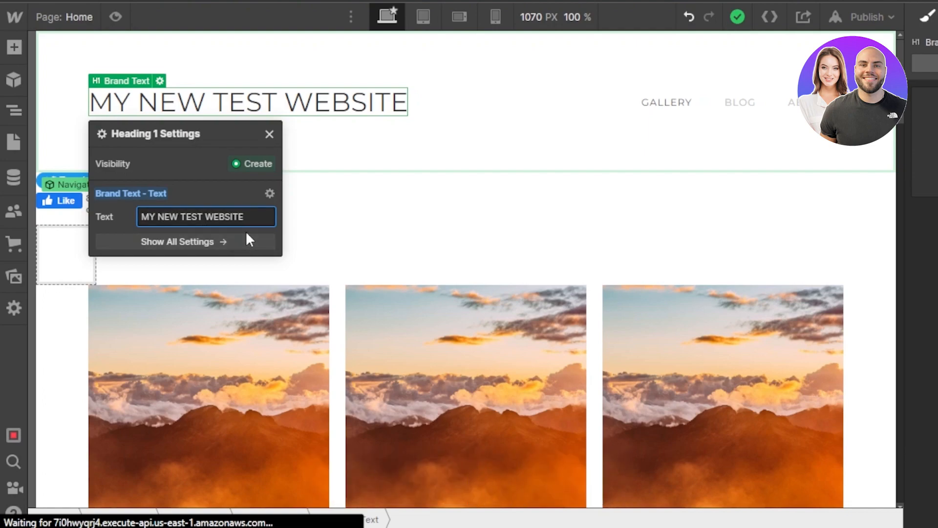
left_click(339, 146)
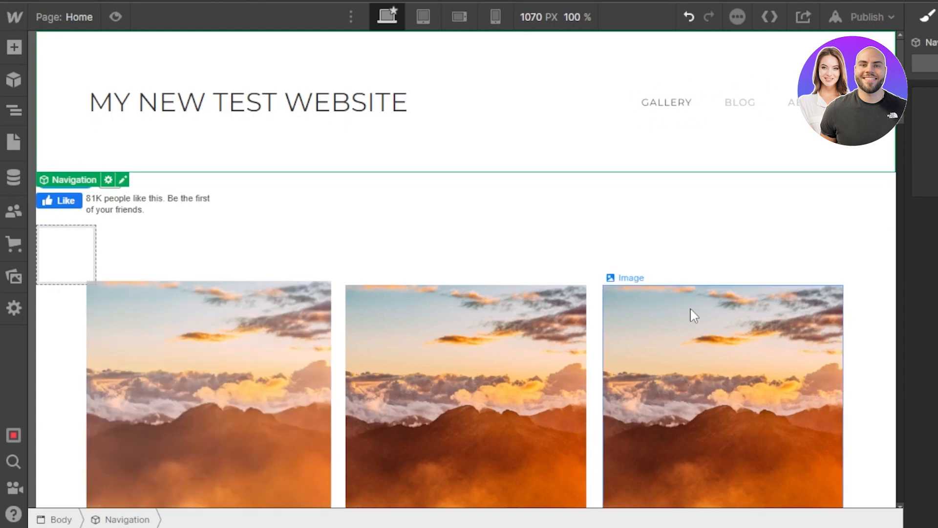
Add a text block to the Home page's body, directly below the Facebook Like button
mouse_move(900, 78)
left_mouse_down()
mouse_move(888, 266)
mouse_move(904, 257)
mouse_move(894, 374)
mouse_move(902, 57)
left_mouse_up()
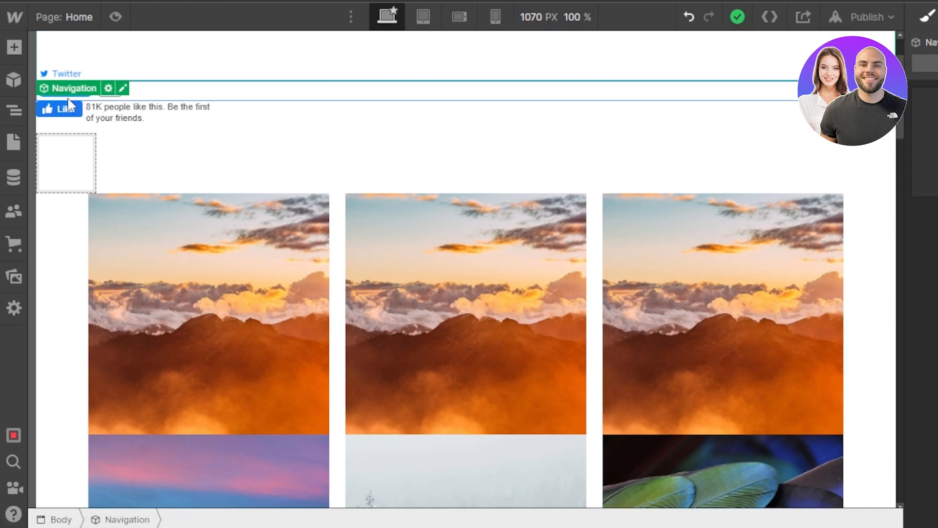
left_click(7, 47)
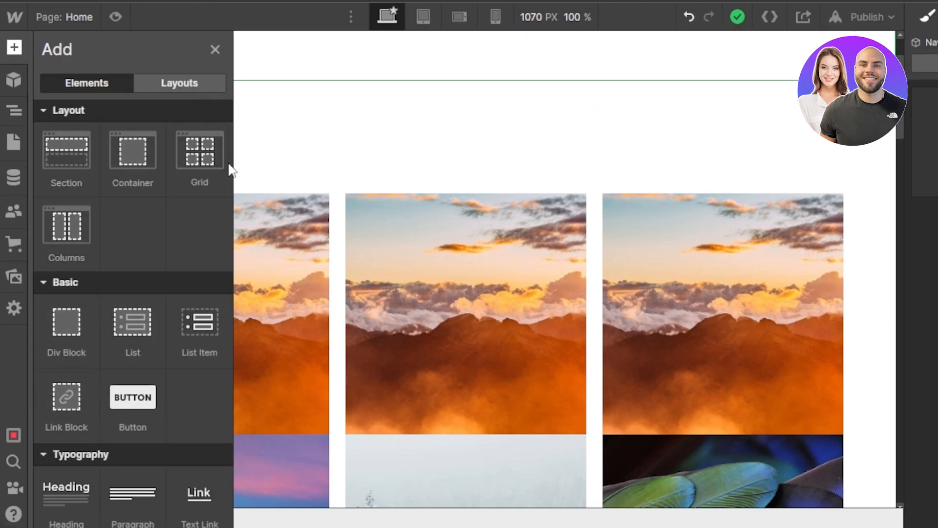
left_click_drag(231, 175, 227, 254)
left_click_drag(71, 318, 370, 125)
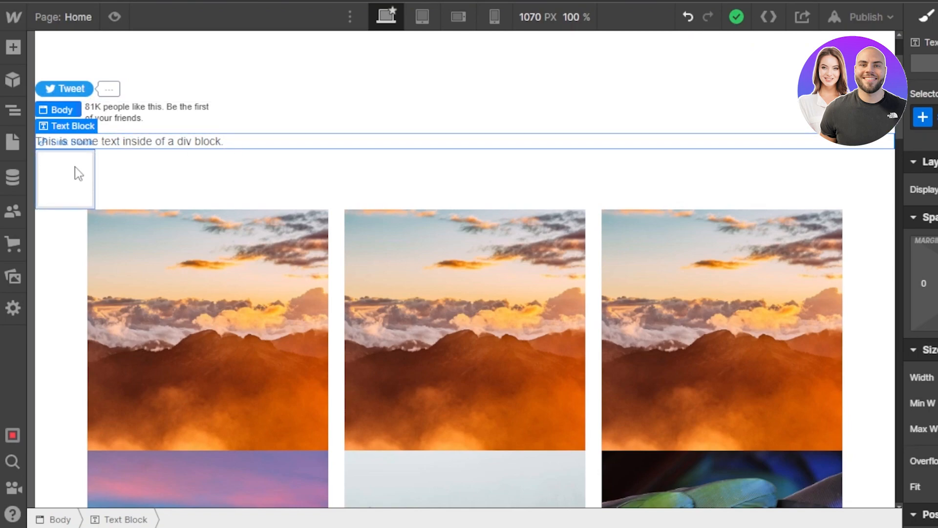
left_click(14, 47)
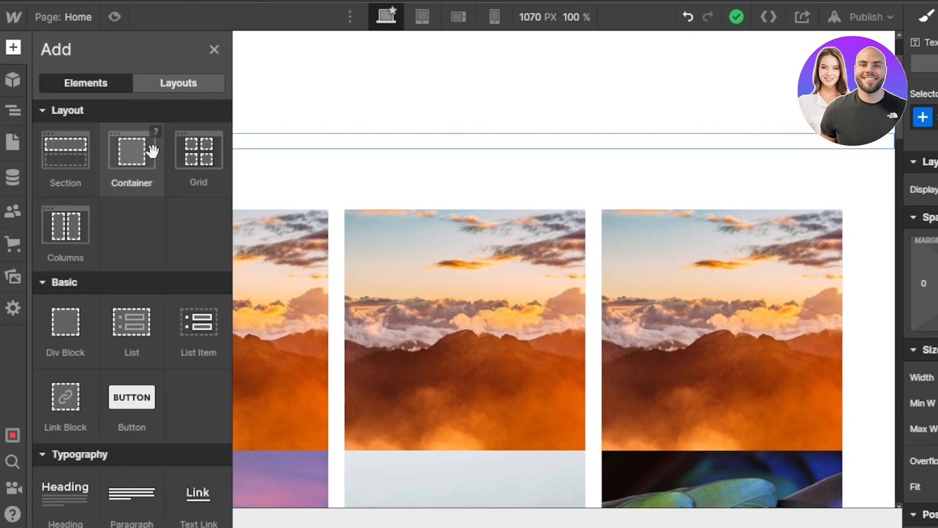
scroll(229, 188, "down", 1)
scroll(228, 188, "down", 8)
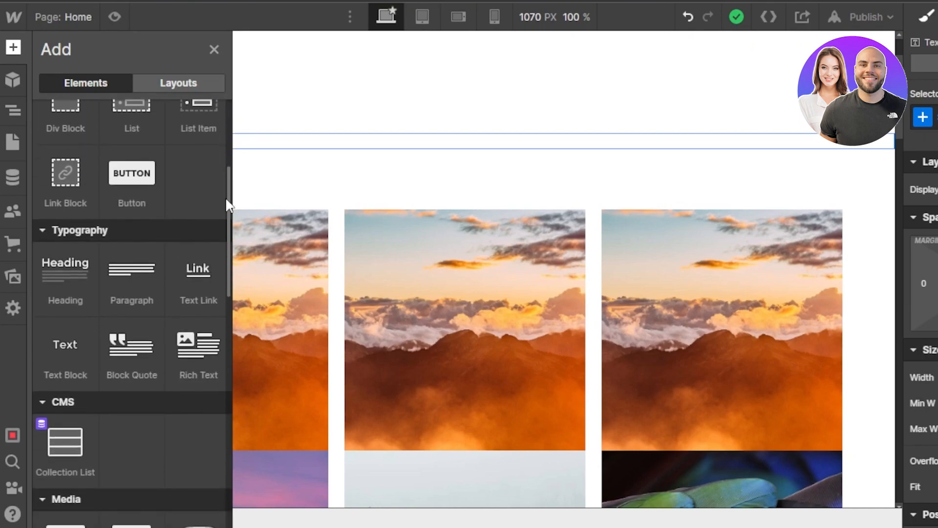
left_click_drag(55, 374, 377, 143)
left_click(79, 170)
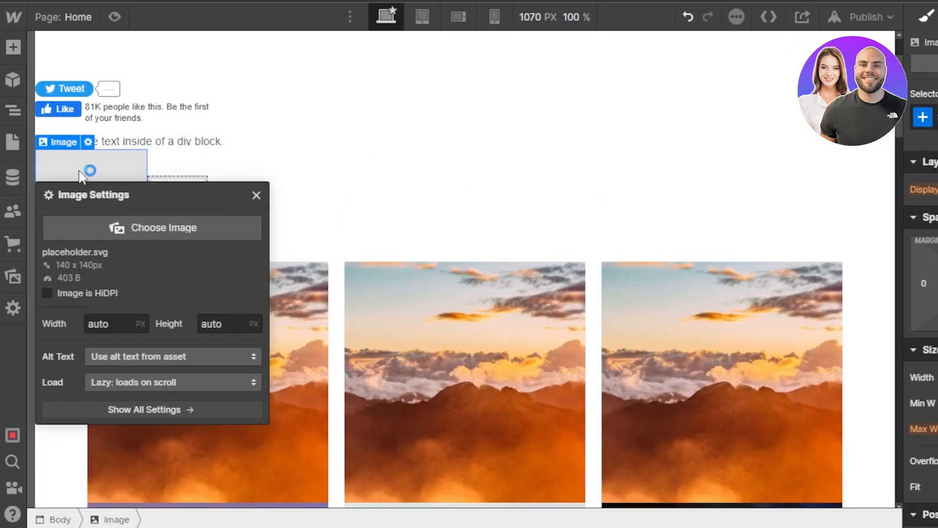
left_click(150, 226)
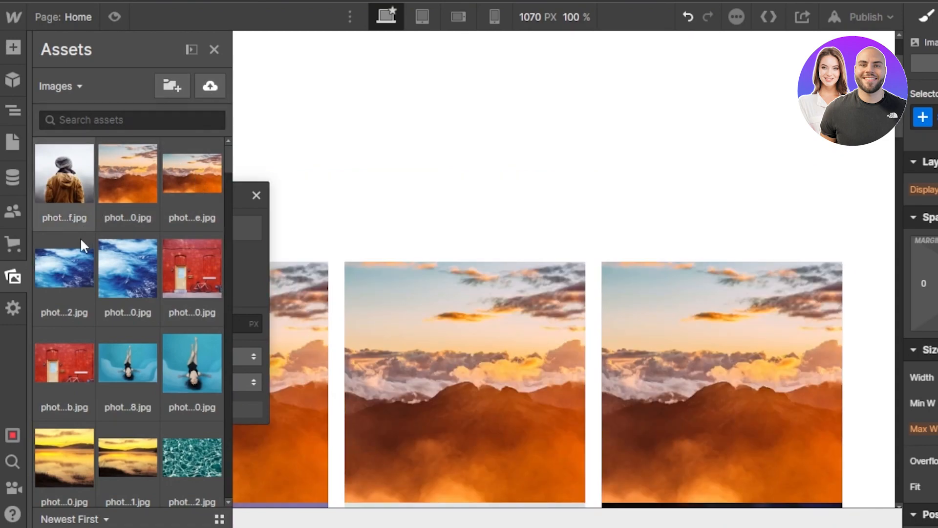
left_click_drag(227, 158, 228, 217)
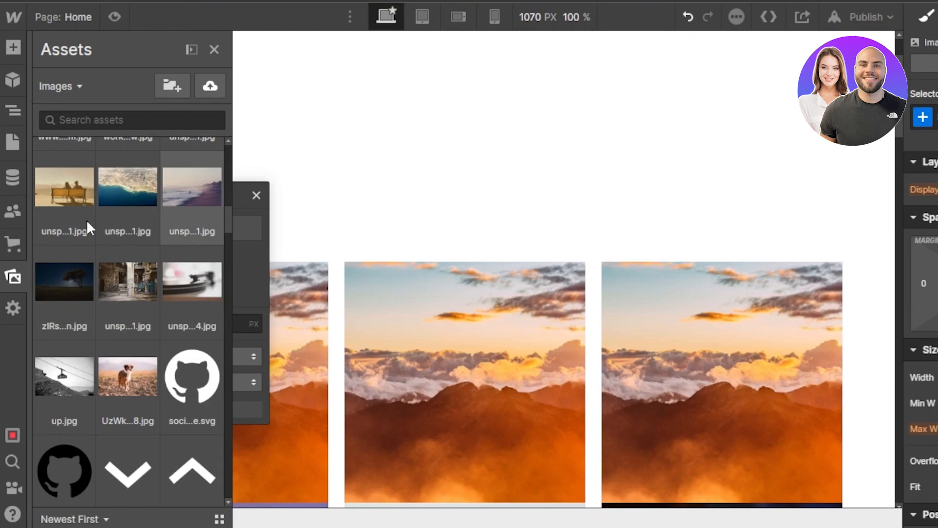
left_click(204, 192)
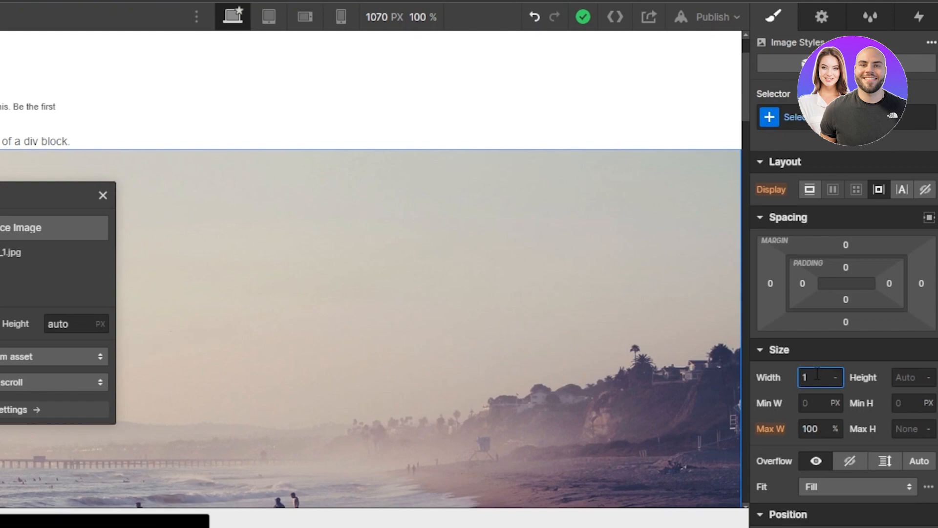
Set the beach image's width and height to 400 px each
left_click(907, 377)
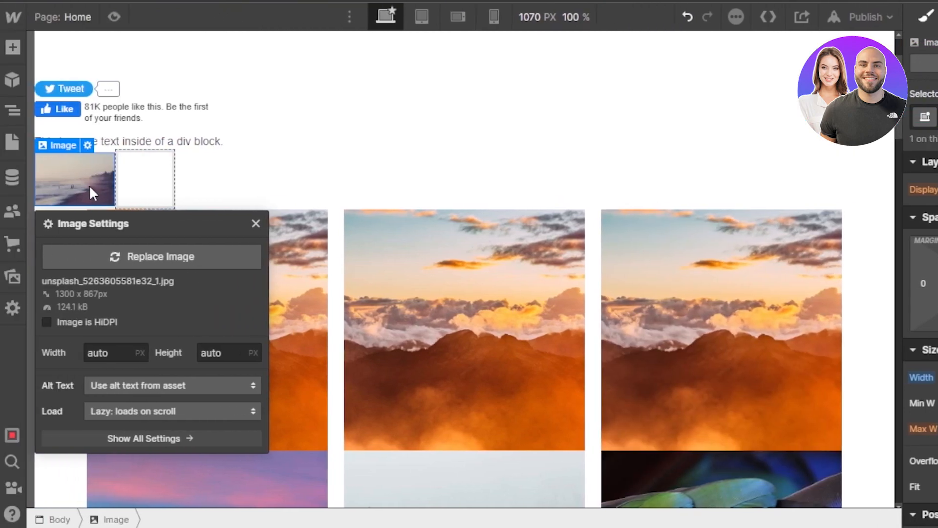
left_click(813, 377)
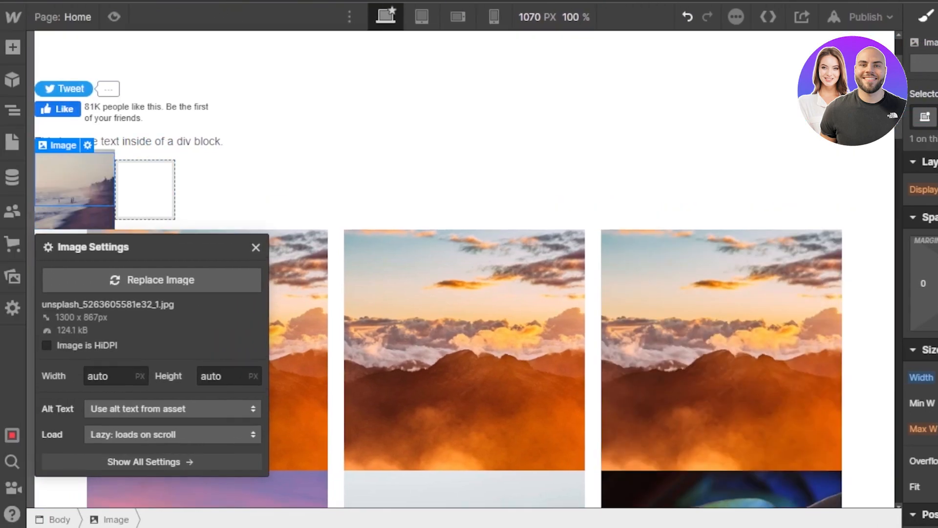
key("BackSpace")
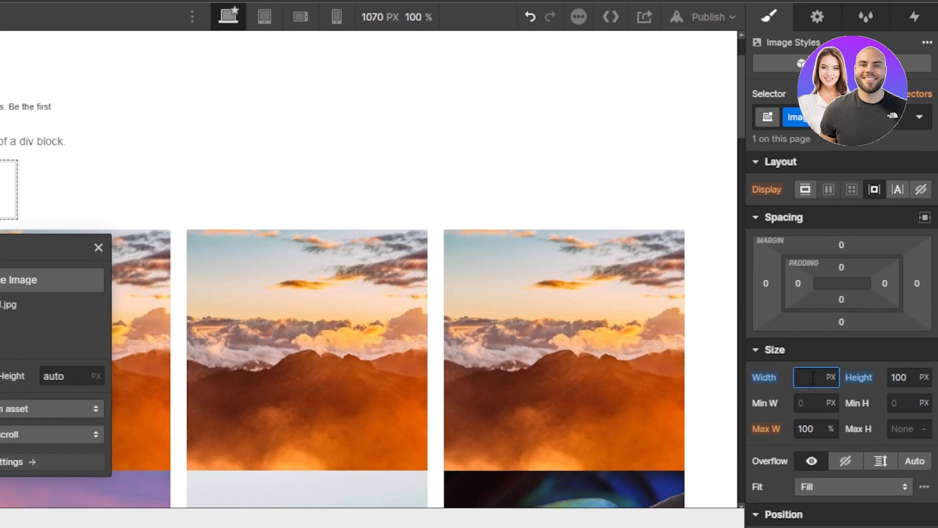
type("400")
key("Tab")
type("400")
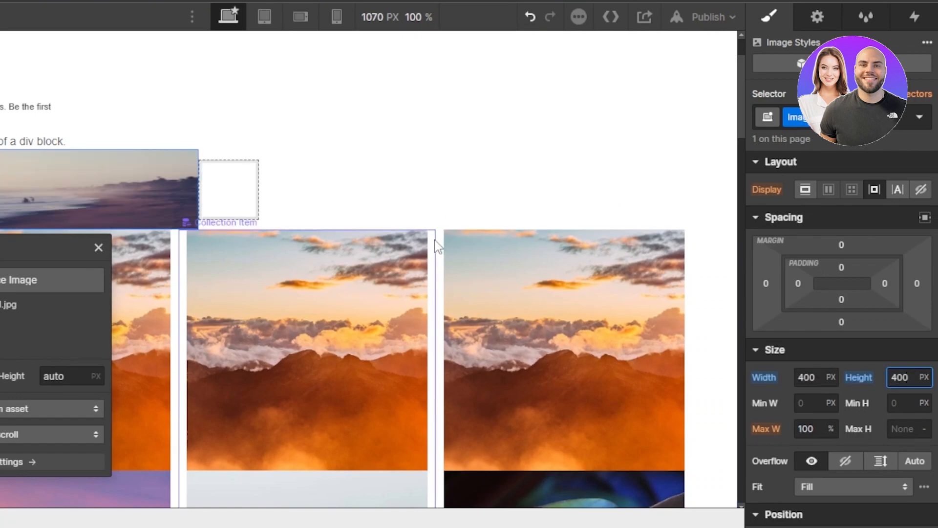
left_click(301, 193)
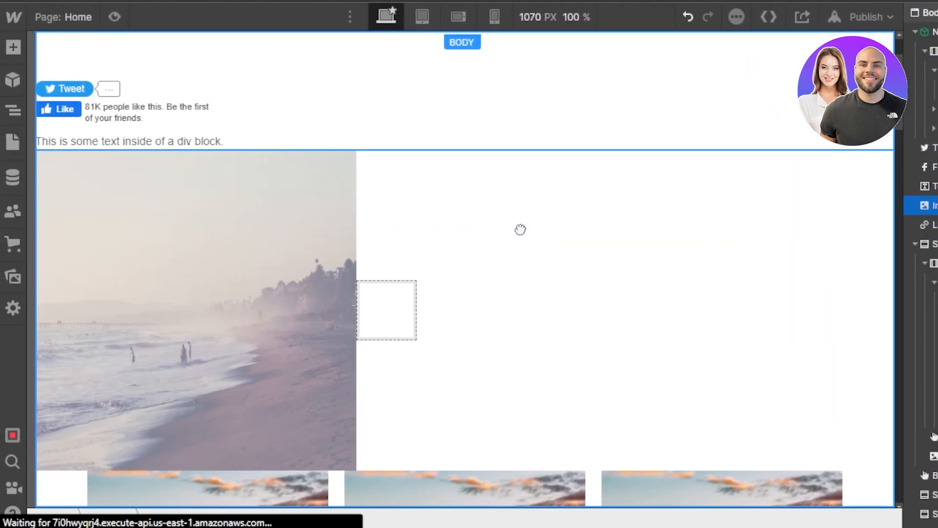
left_click(223, 294)
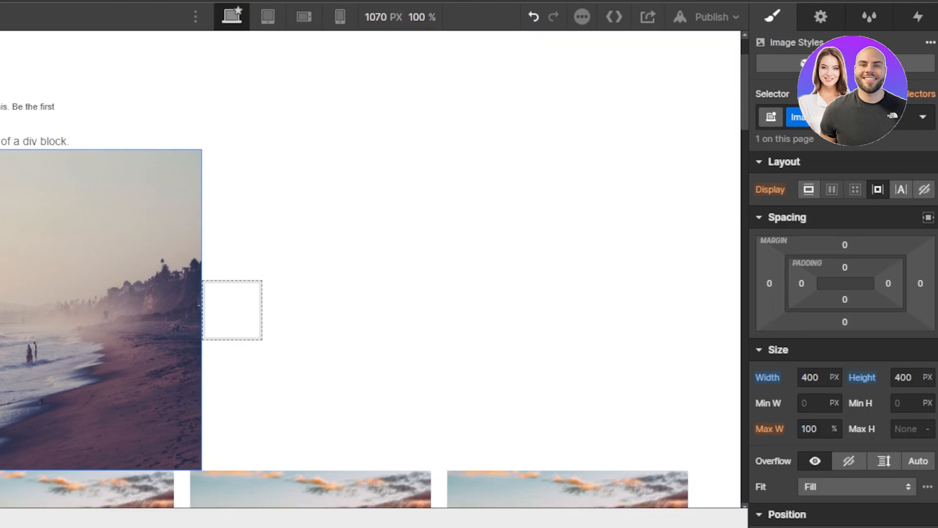
Try to add a form button to the empty area beside the beach image
left_click(13, 47)
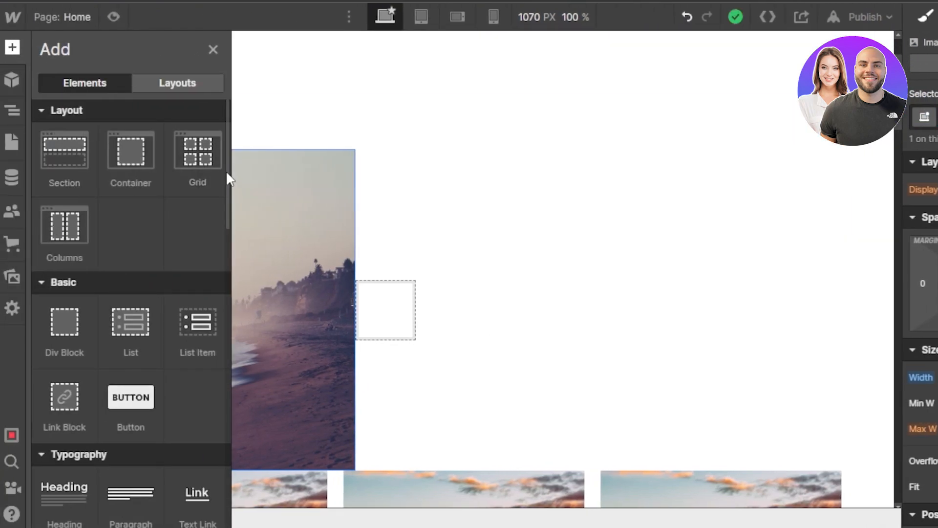
left_click_drag(225, 171, 229, 417)
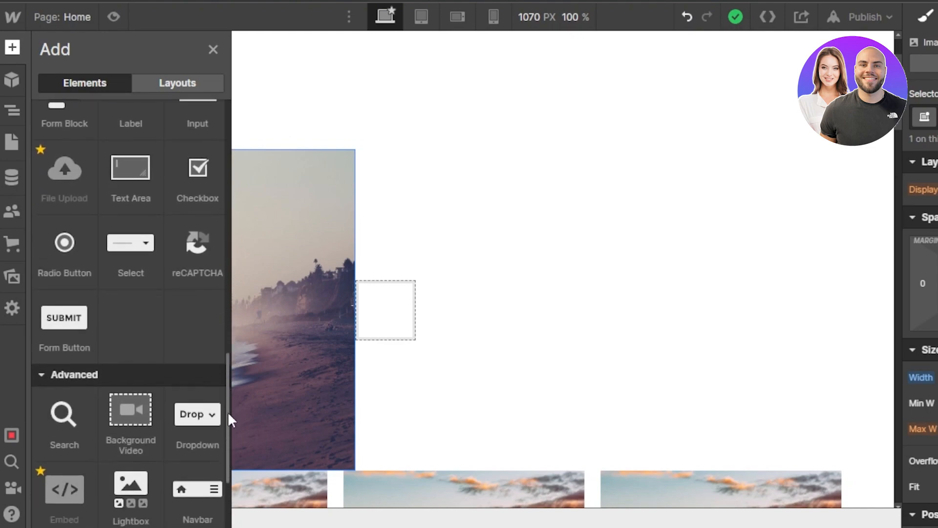
left_click_drag(57, 351, 536, 235)
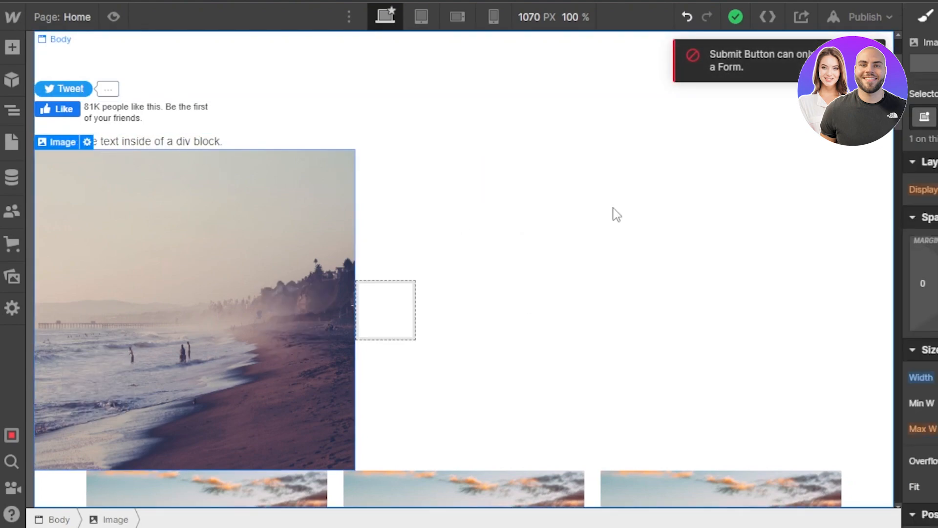
Examine the Home page's lower sections and the beach image's position, typography, background and border style options
left_click_drag(744, 183, 737, 364)
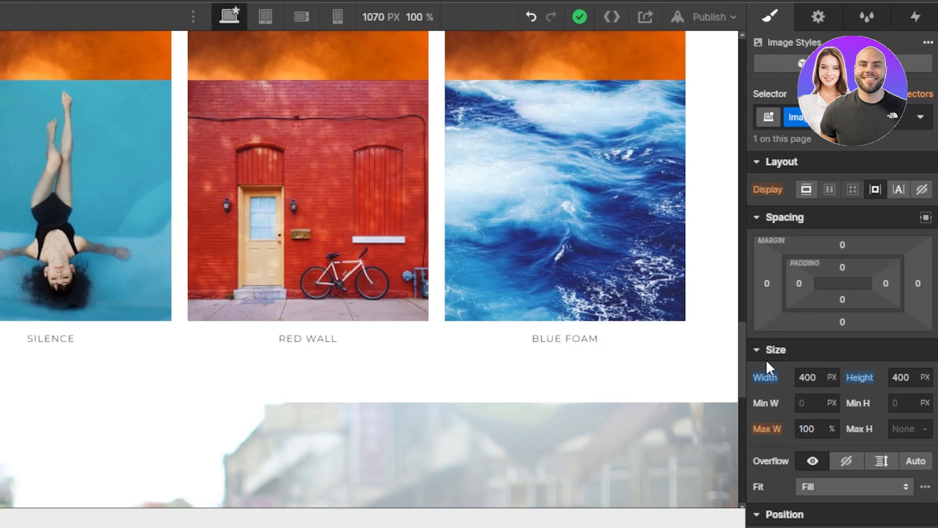
left_click(759, 517)
scroll(841, 332, "down", 5)
left_click(756, 165)
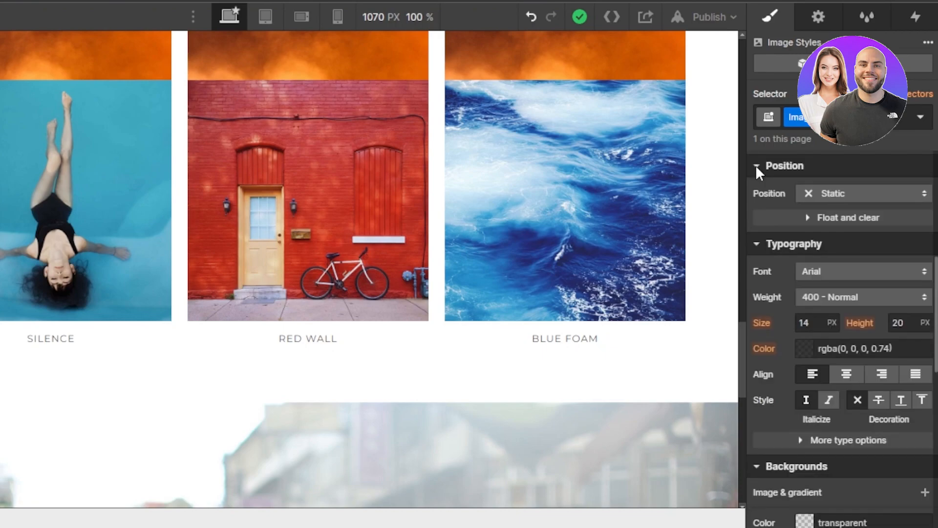
left_click(832, 193)
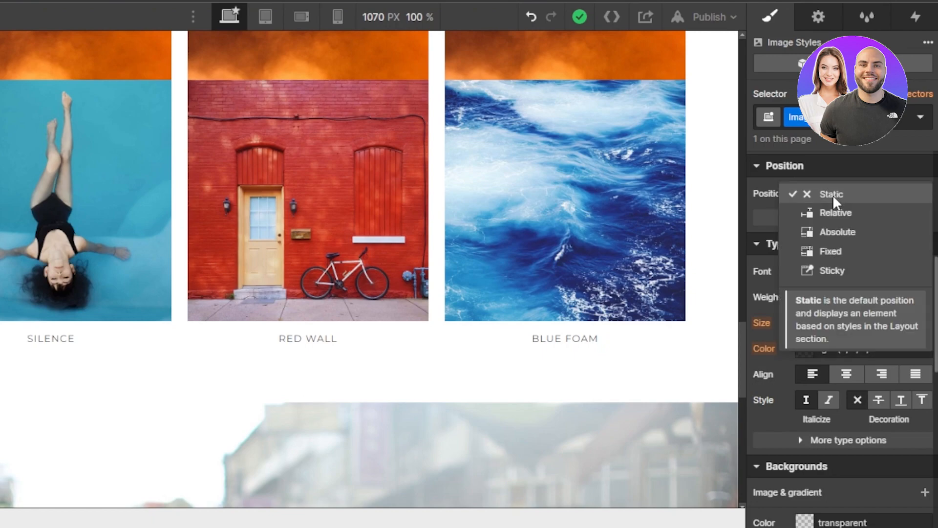
left_click(872, 165)
scroll(841, 337, "down", 7)
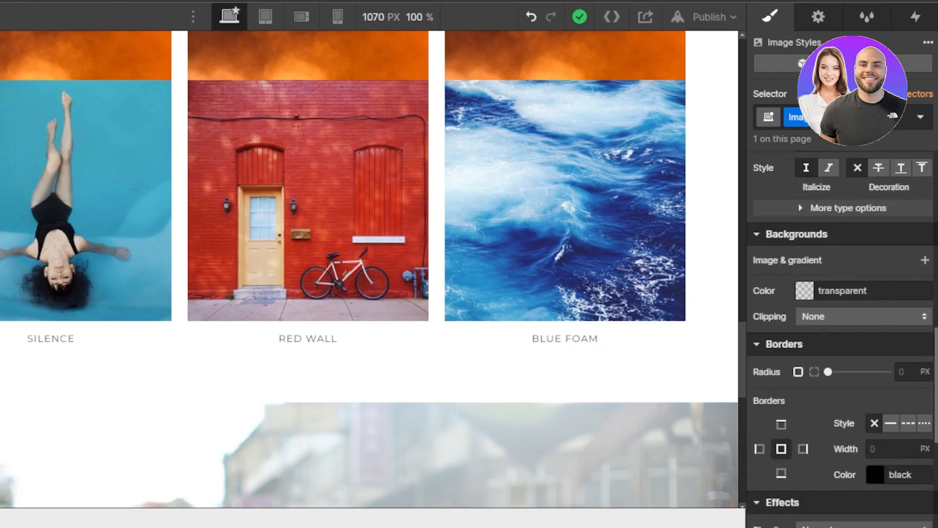
scroll(853, 404, "up", 8)
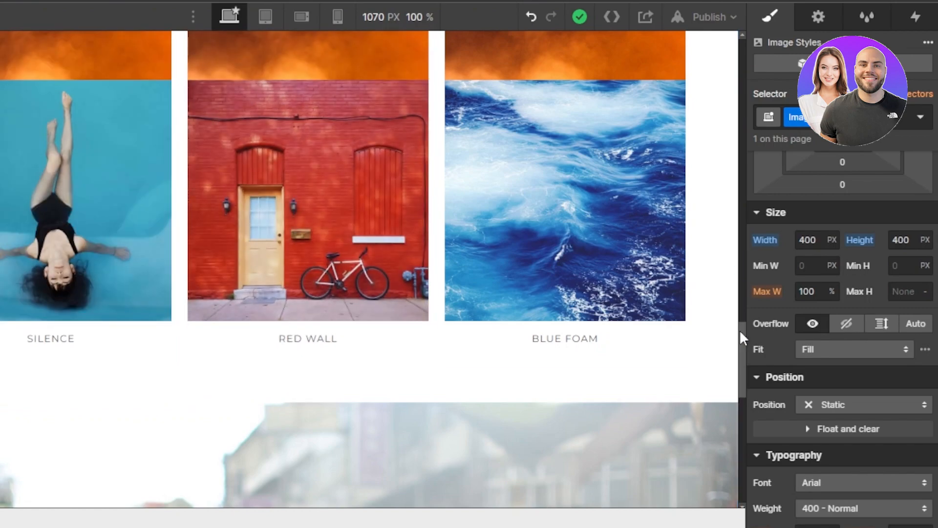
left_click_drag(742, 337, 742, 407)
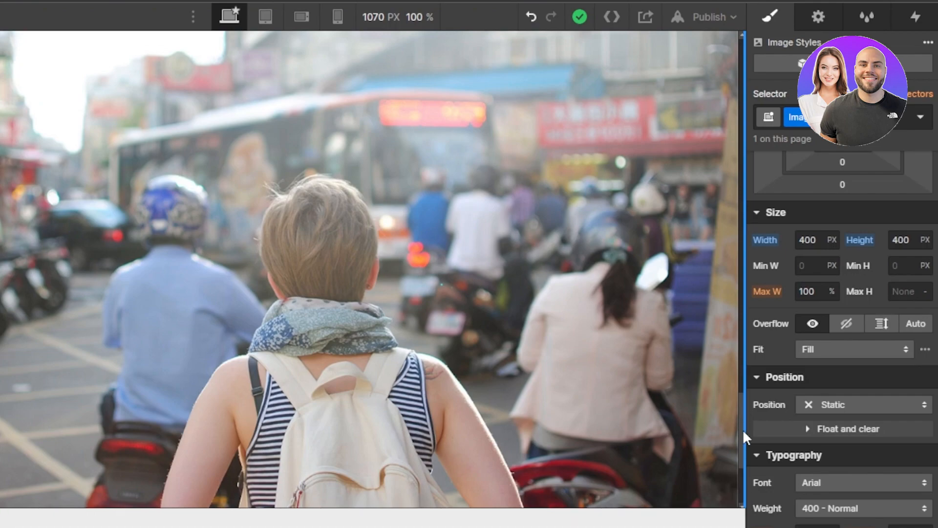
left_click_drag(742, 436, 742, 86)
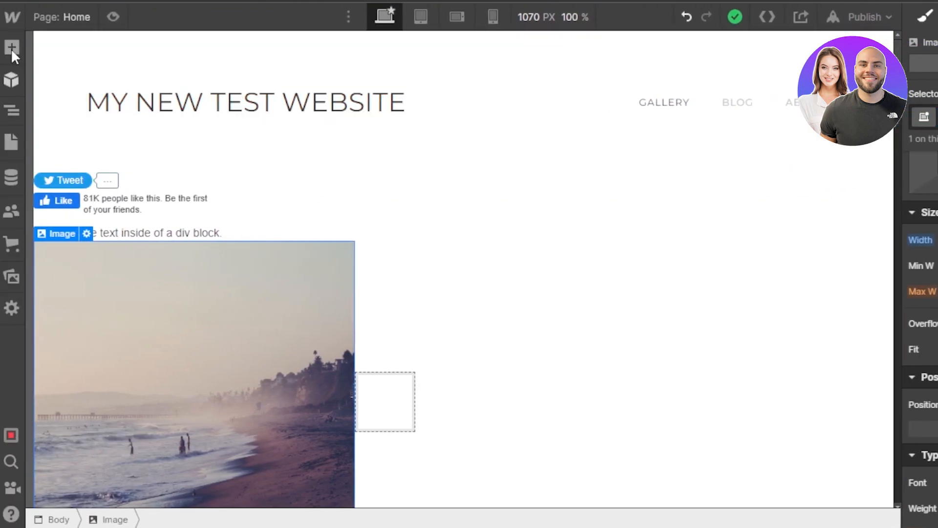
Review the site's static, CMS collection, utility and user pages, collapsing the Ecommerce pages group
left_click(11, 142)
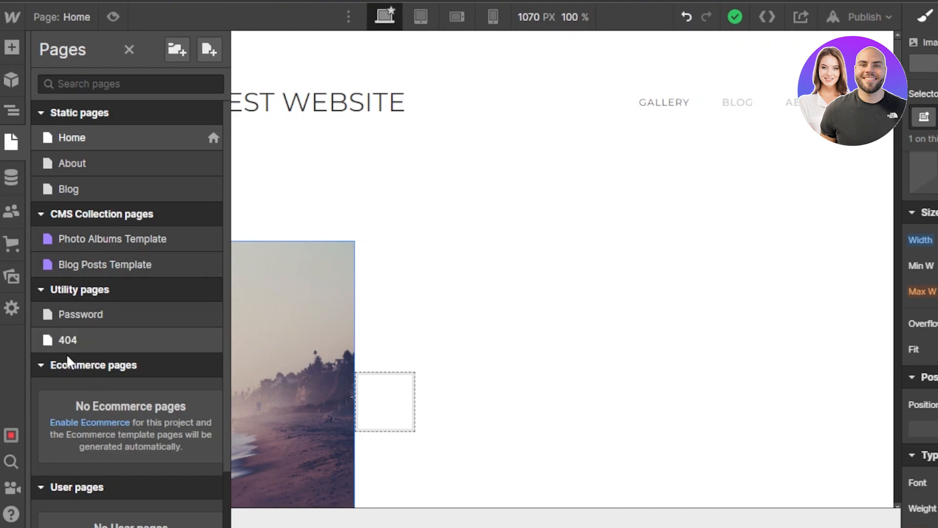
left_click(46, 365)
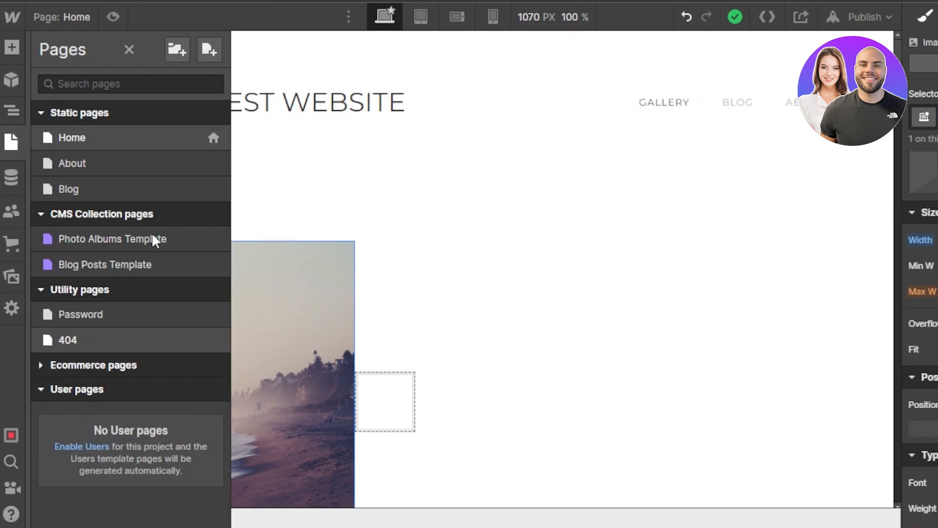
left_click(129, 50)
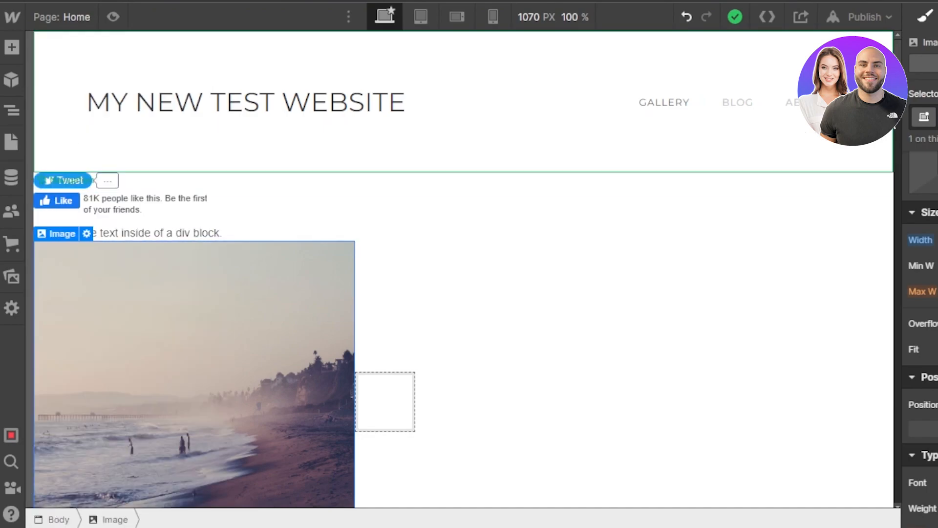
mouse_move(898, 74)
left_mouse_down()
mouse_move(905, 281)
mouse_move(899, 80)
left_mouse_up()
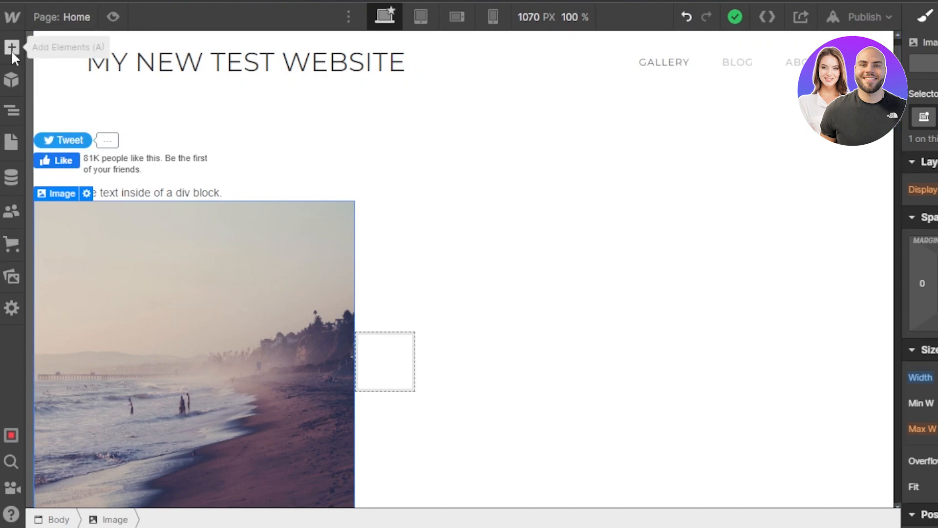
left_click(10, 147)
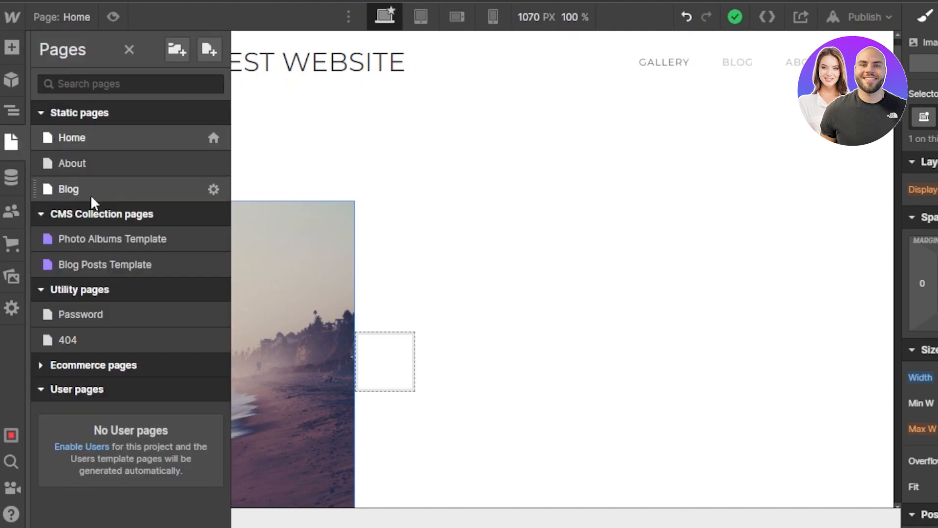
left_click(551, 117)
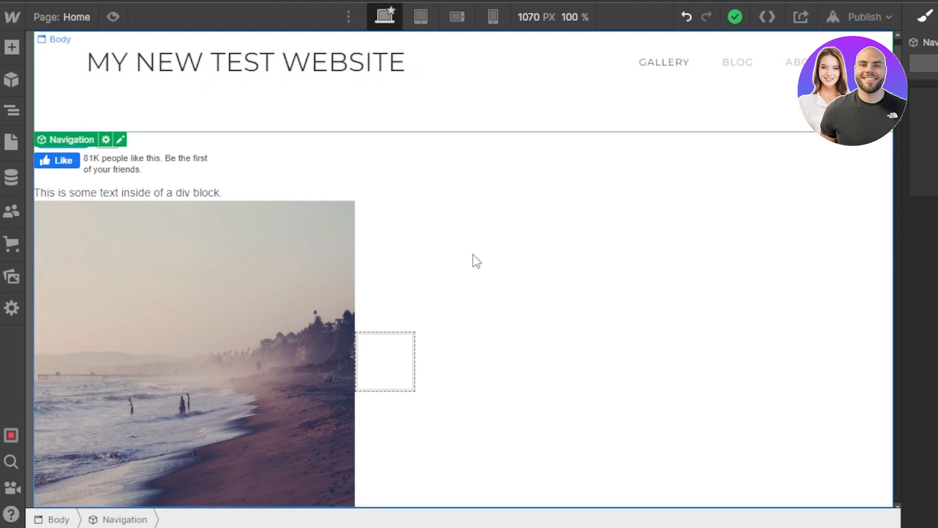
Preview the Home page in the tablet, mobile landscape and mobile portrait layouts, checking its gallery at the mobile sizes
left_click(421, 17)
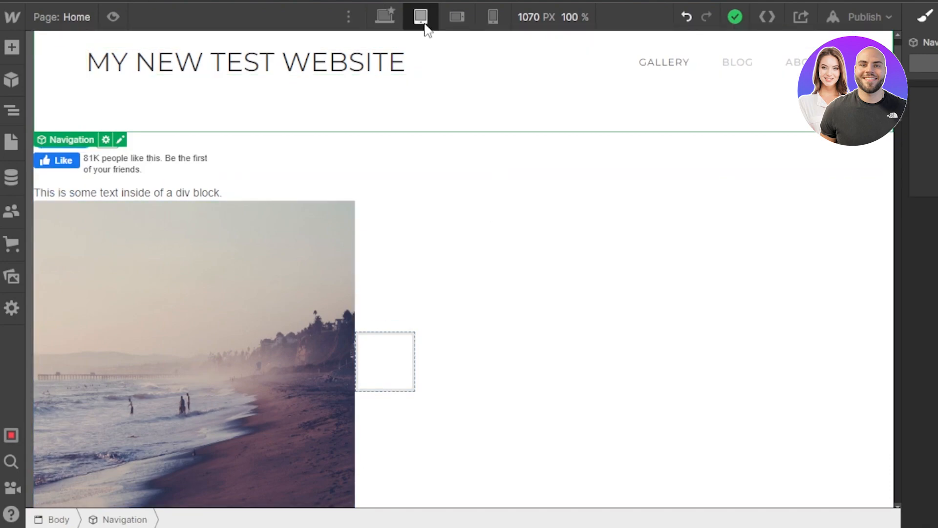
left_click(458, 17)
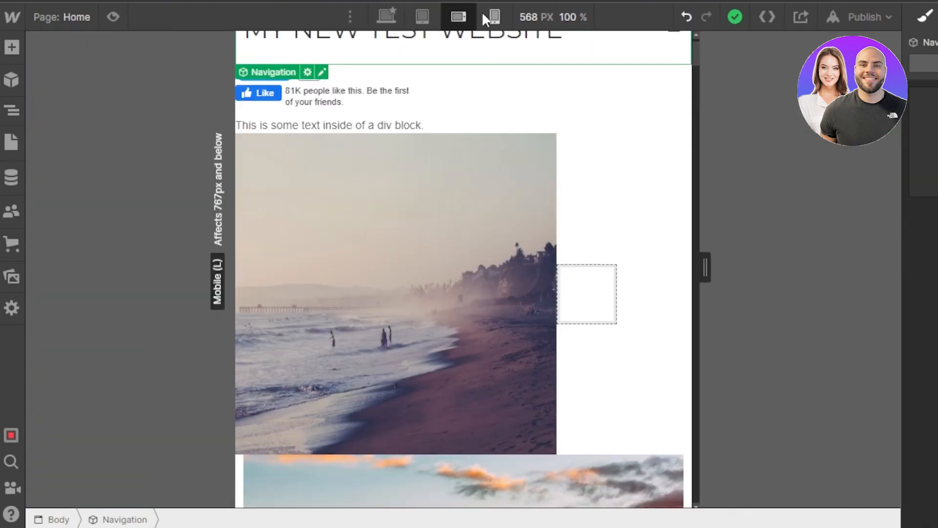
left_click(493, 17)
left_click_drag(594, 70, 596, 224)
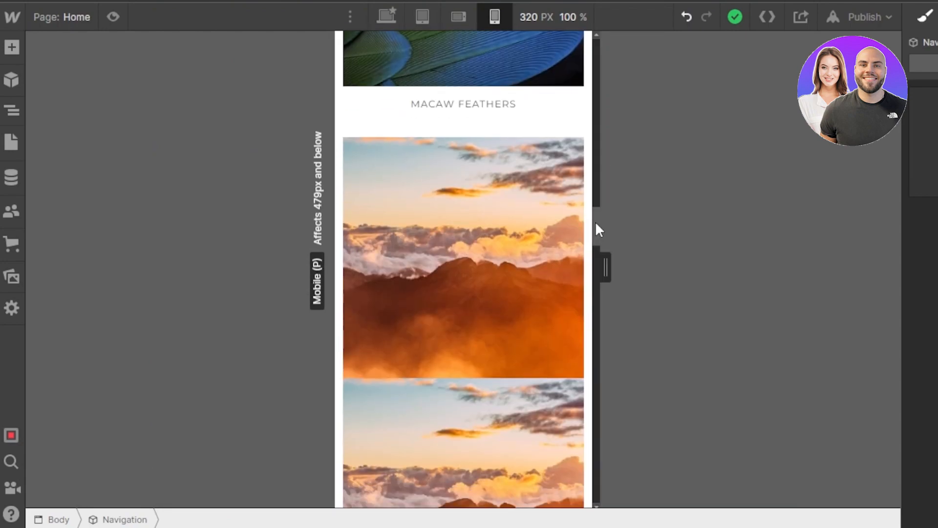
left_click(458, 16)
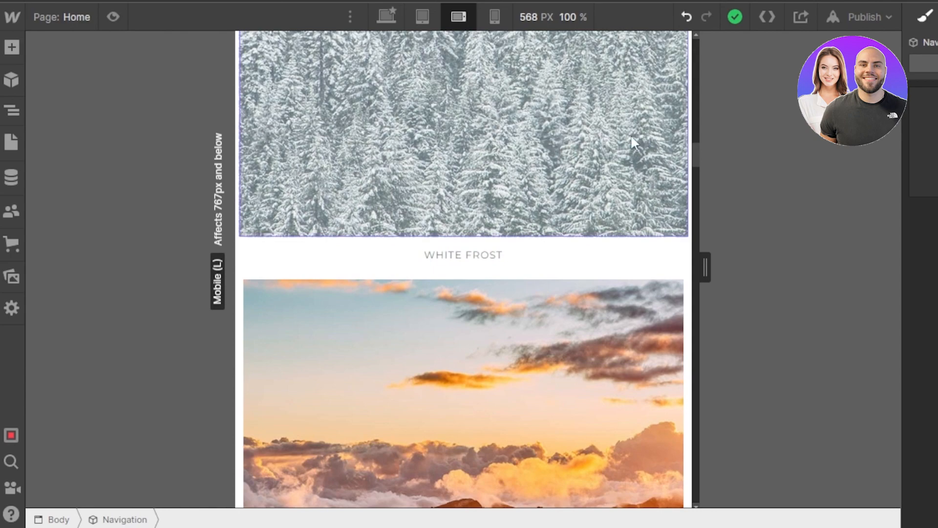
left_click_drag(695, 154, 695, 49)
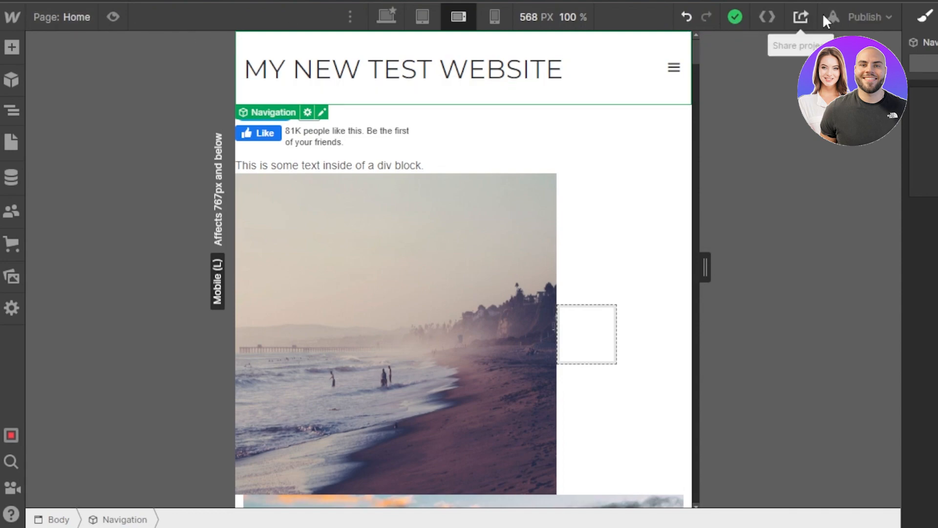
Review the publish destinations without publishing the site, and return the Home page to the desktop layout
left_click(881, 15)
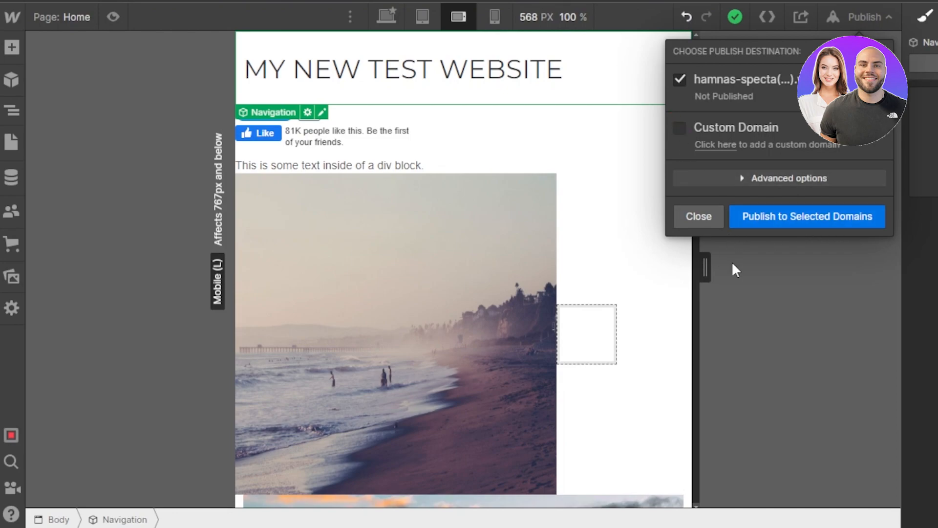
left_click(685, 217)
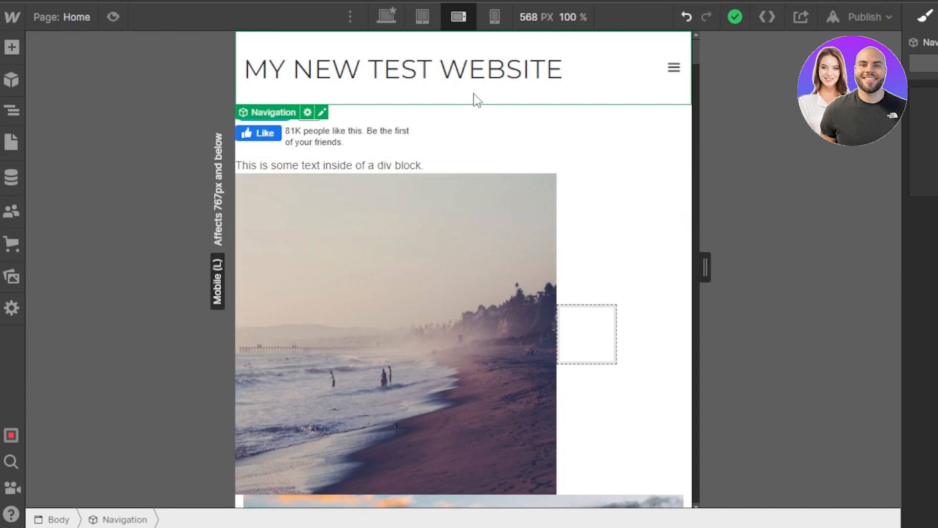
left_click(383, 12)
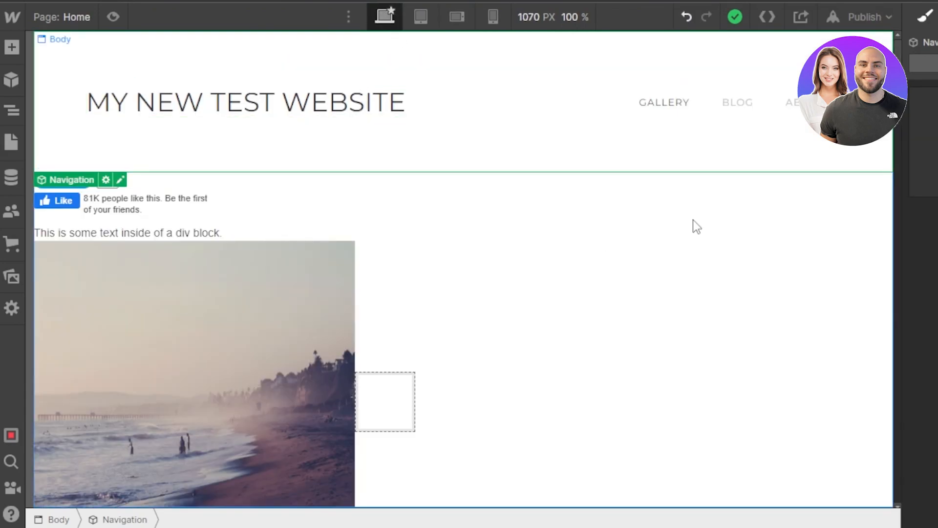
Examine the Home page's lower gallery and street photo sections and the site's list of pages
left_click_drag(898, 73, 887, 408)
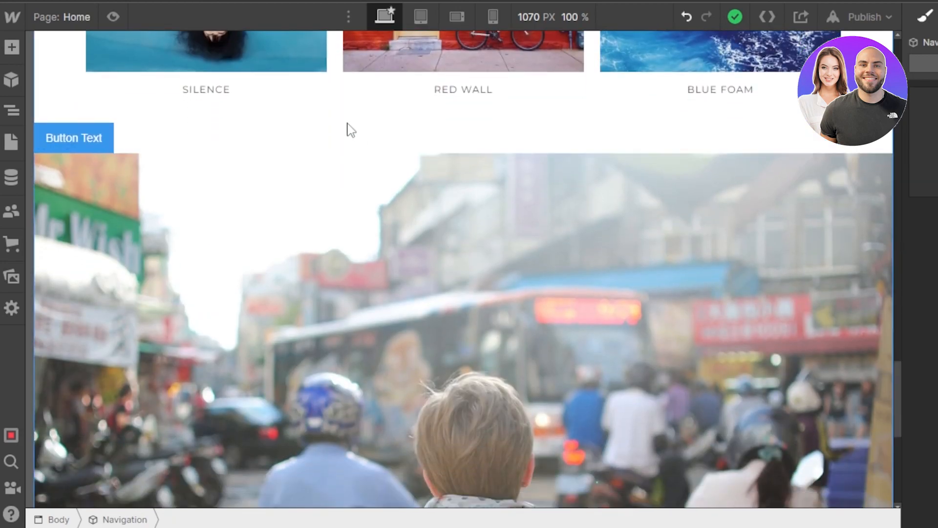
left_click(15, 143)
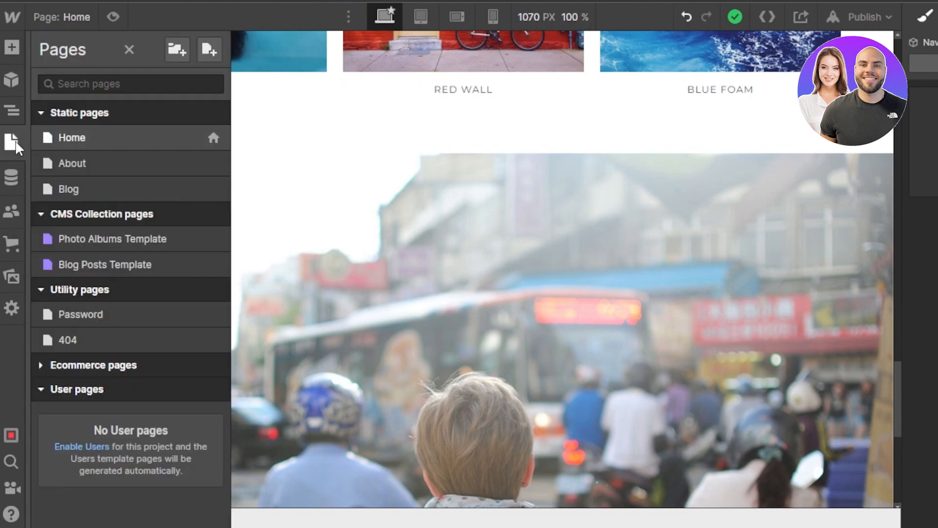
left_click(129, 50)
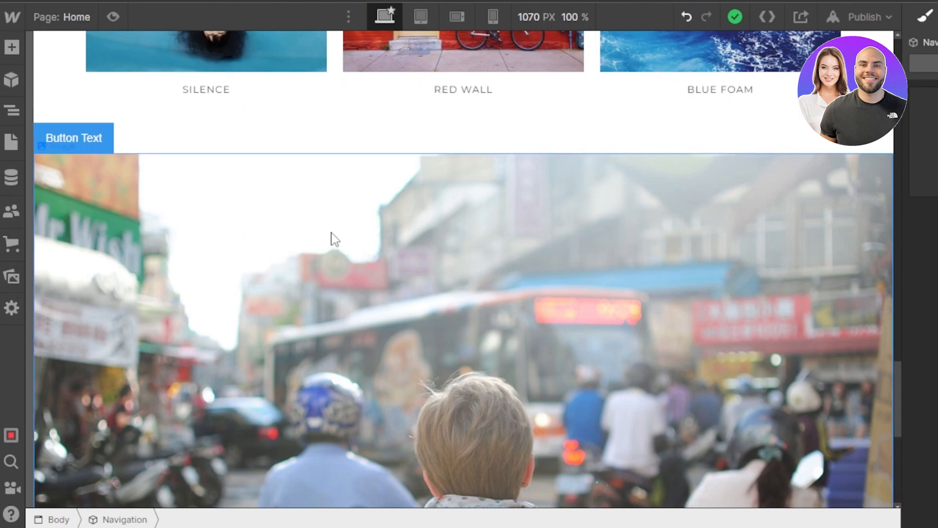
Review the Ecommerce store setup offer and dismiss it without enabling the store
left_click(11, 248)
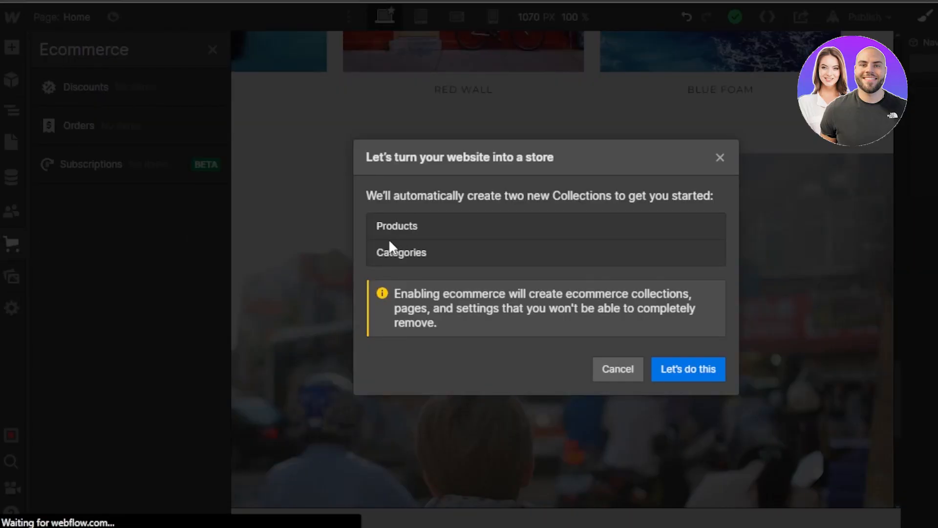
left_click(713, 164)
left_click_drag(898, 381, 896, 281)
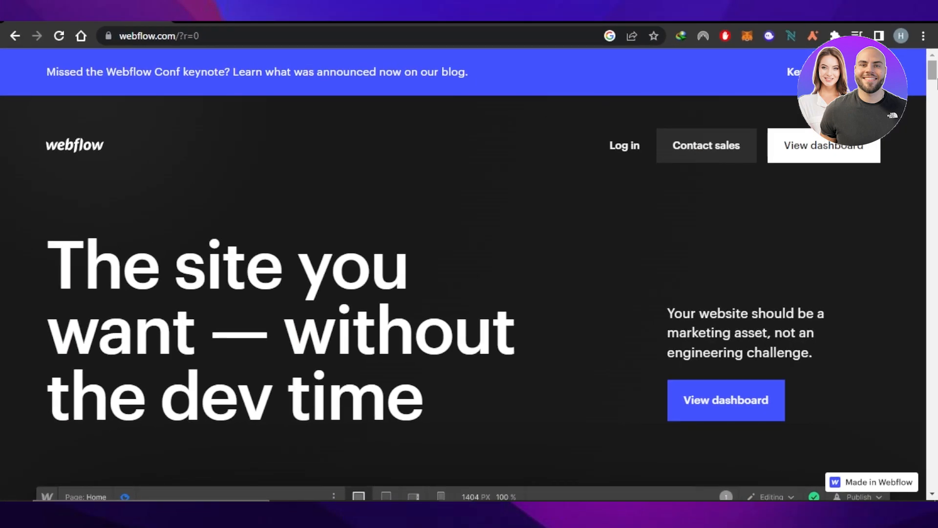
Look over the opening section and product preview of the Webflow homepage at webflow.com
left_click_drag(935, 75, 935, 105)
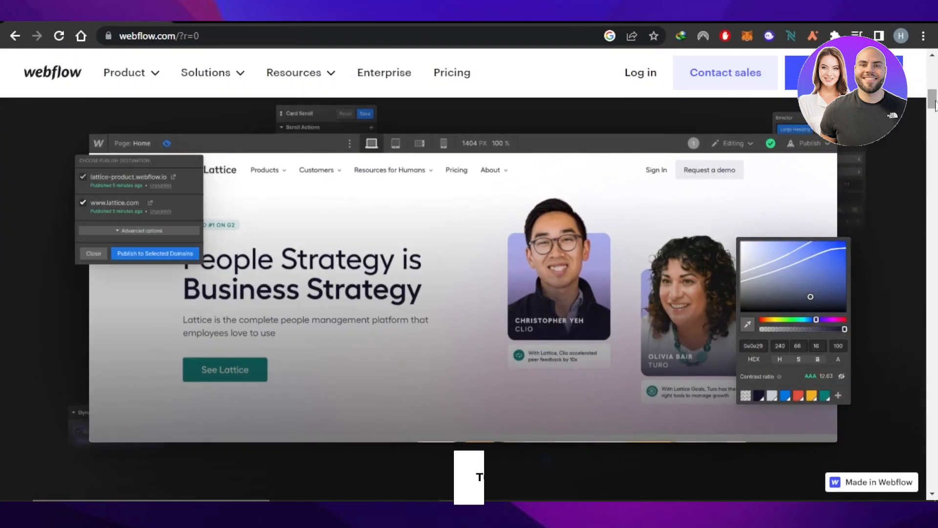
left_click_drag(935, 105, 935, 104)
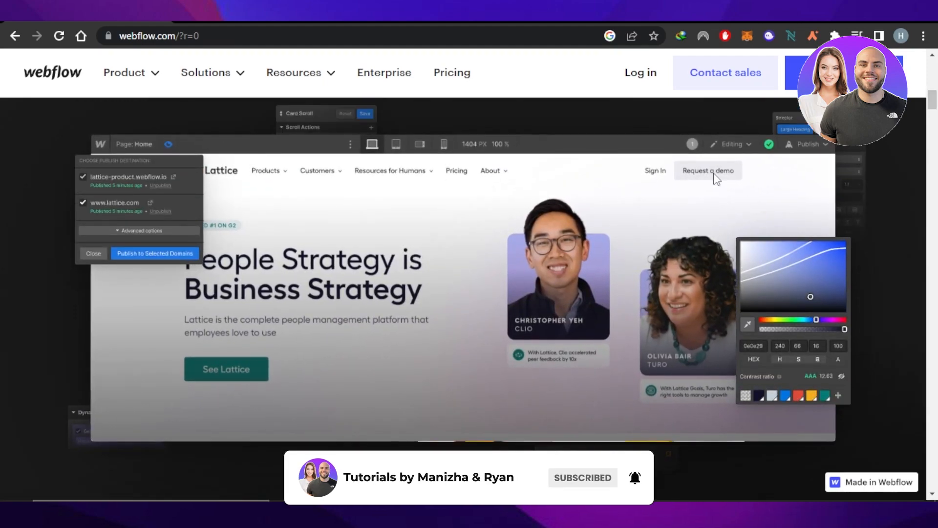